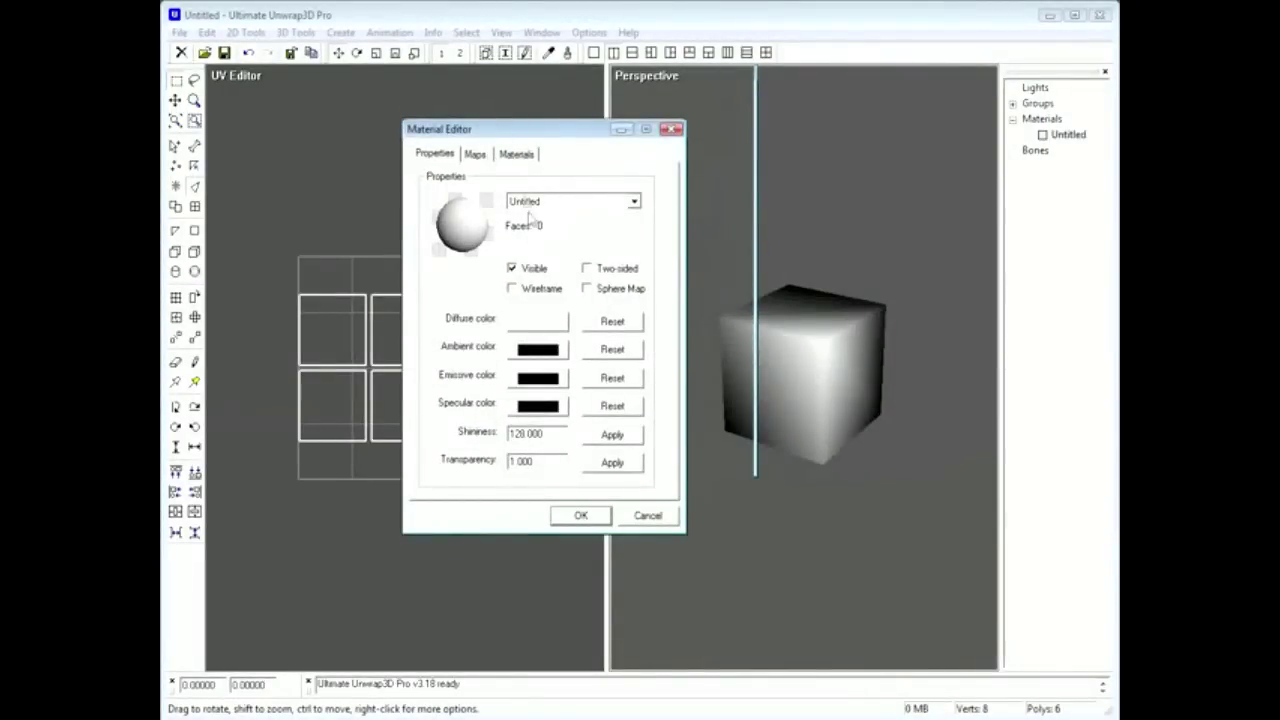
- Set the Untitled material's diffuse map type to Bitmap and open the diffuse map's properties
left_click(505, 160)
left_click(477, 158)
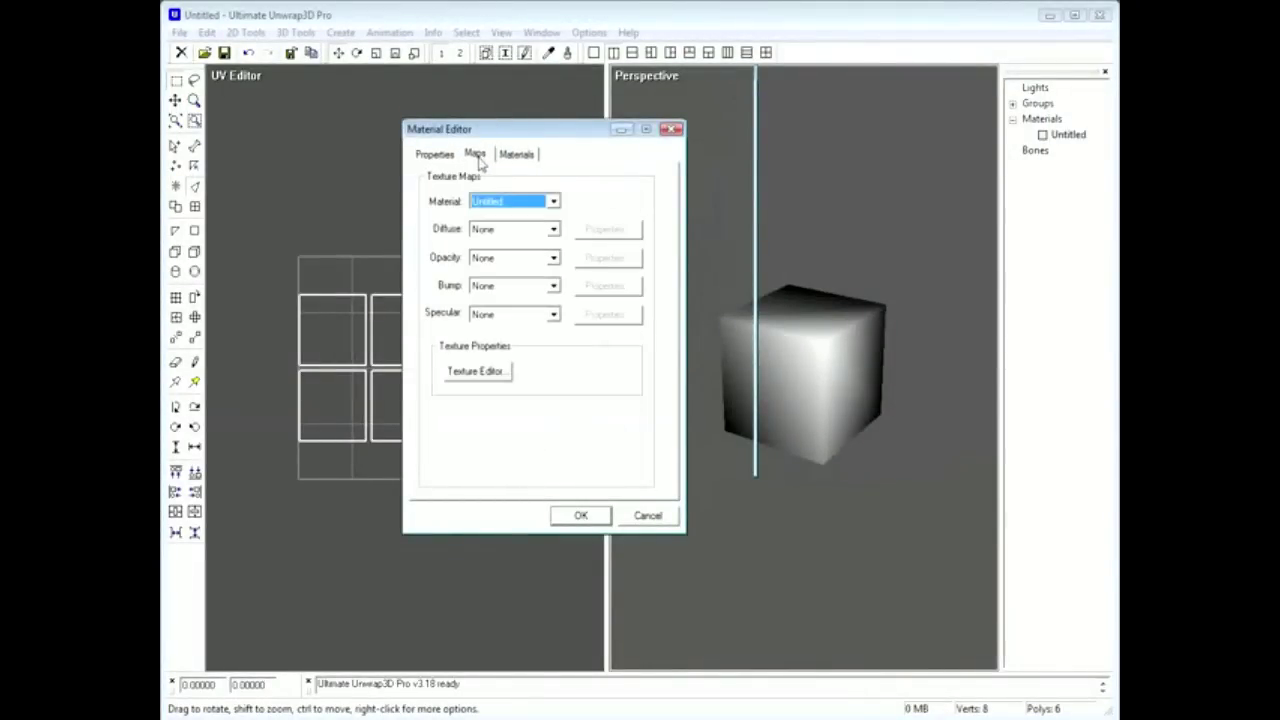
left_click(553, 228)
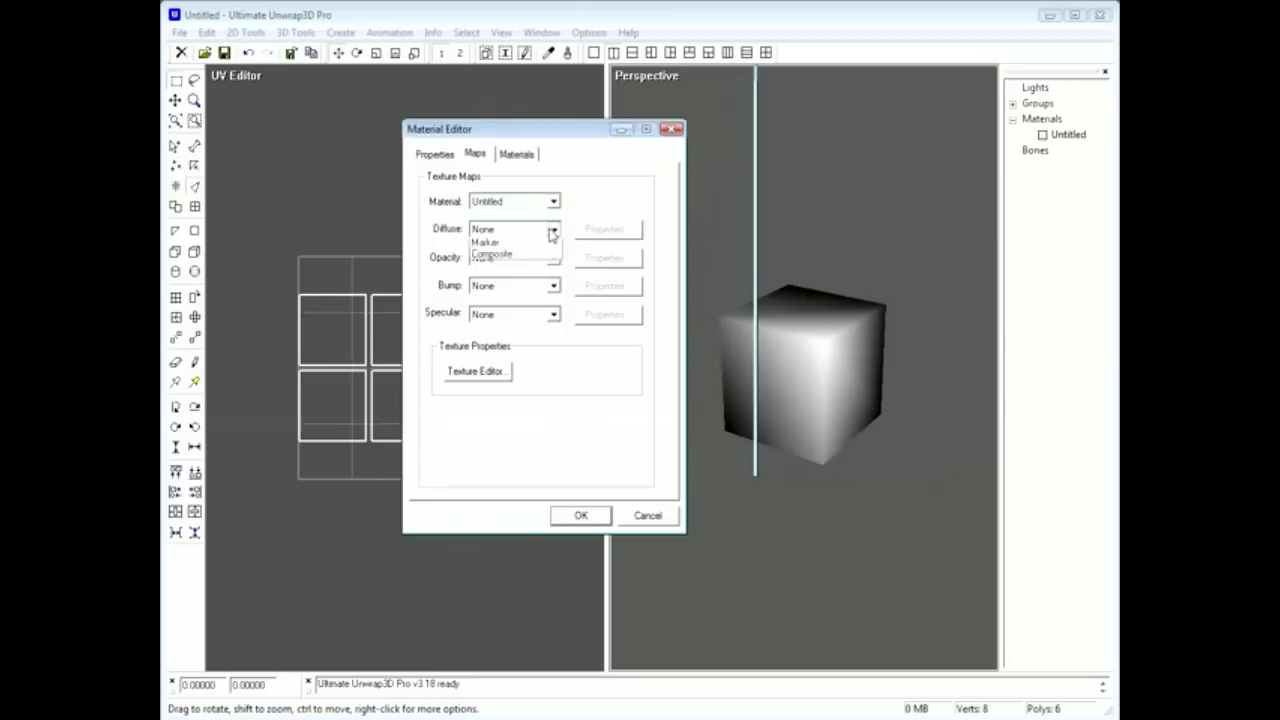
left_click(538, 254)
left_click(604, 230)
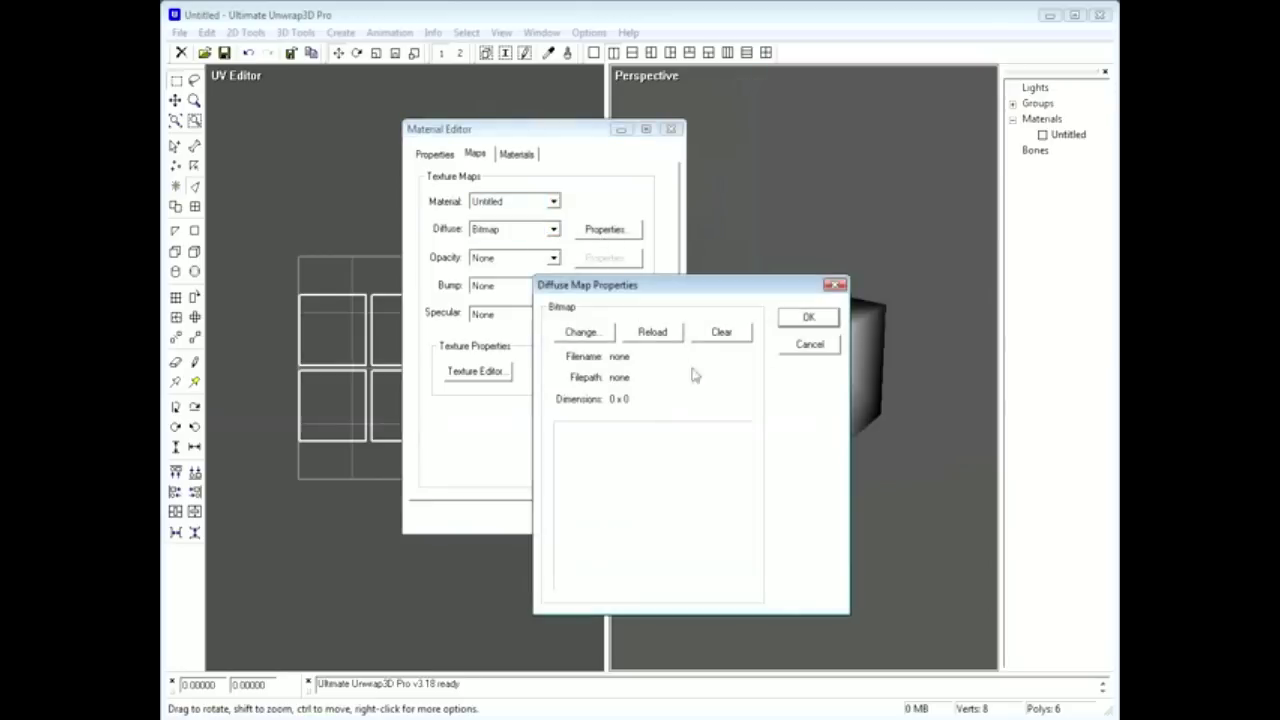
- Load crate_sample1a.tif as the diffuse bitmap, accept the material changes and display the texture in the UV editor
left_click(598, 338)
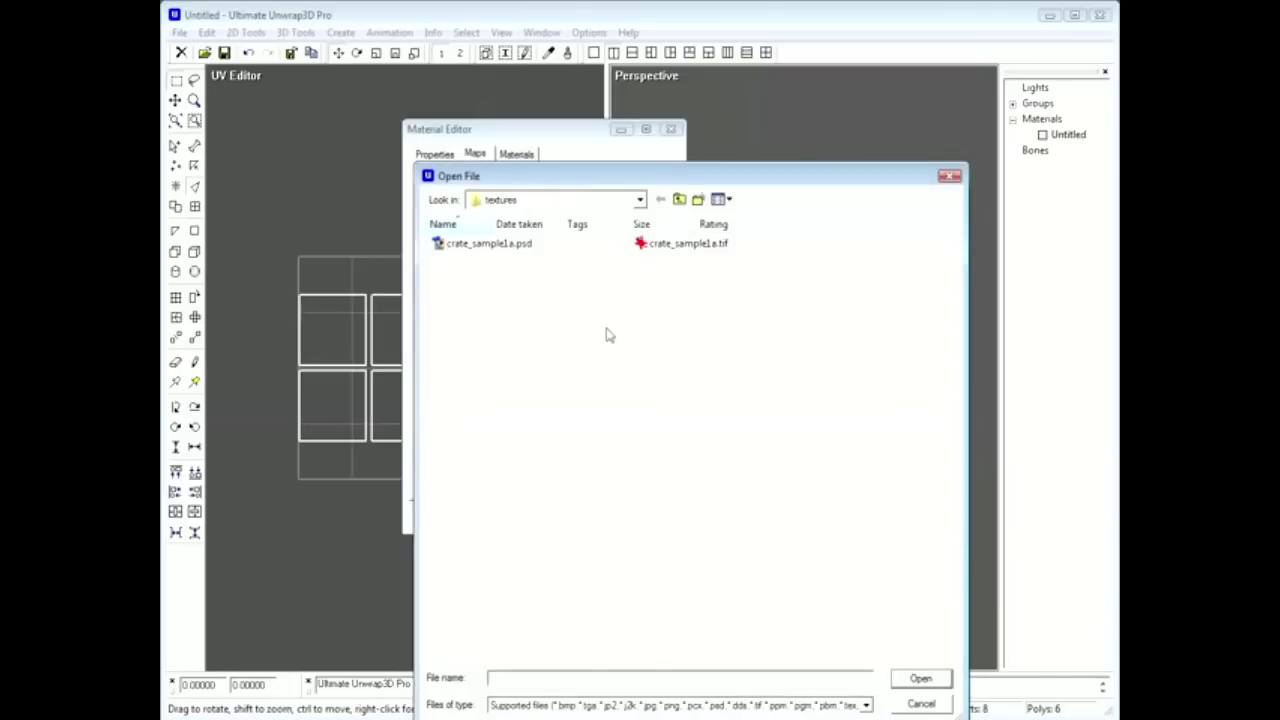
left_click(659, 248)
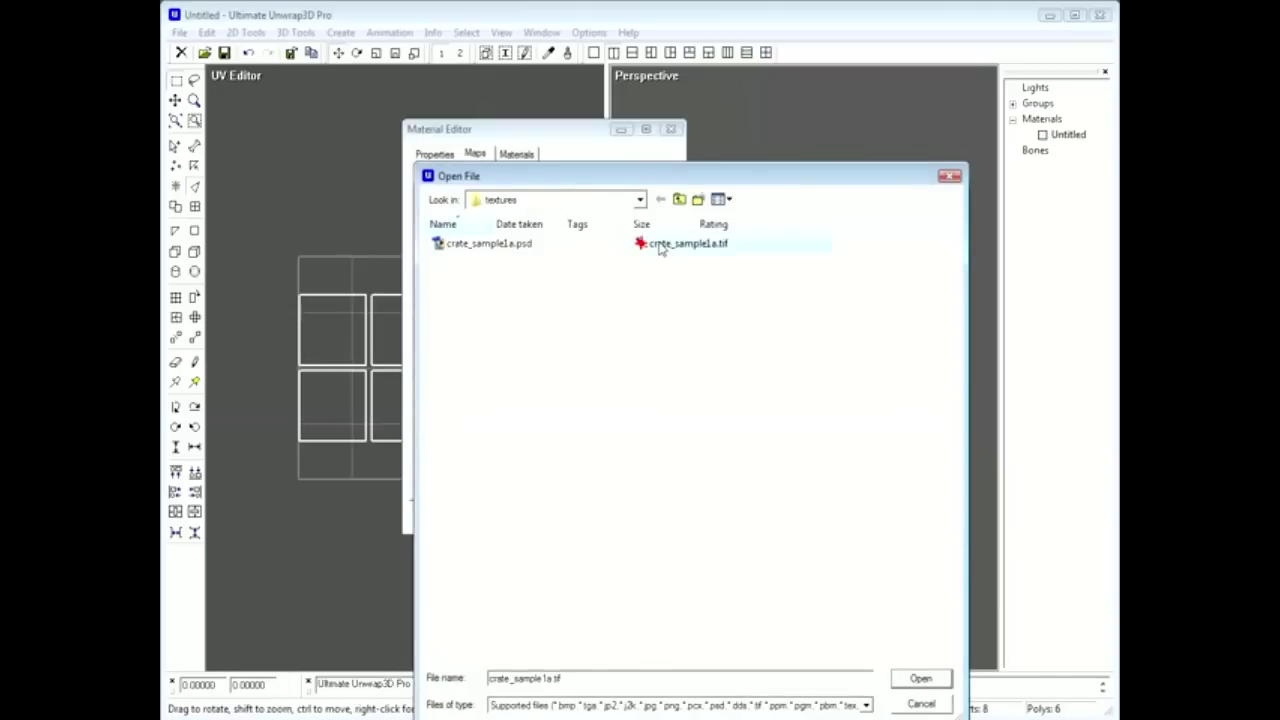
left_click(916, 678)
left_click_drag(700, 293, 526, 245)
left_click(632, 280)
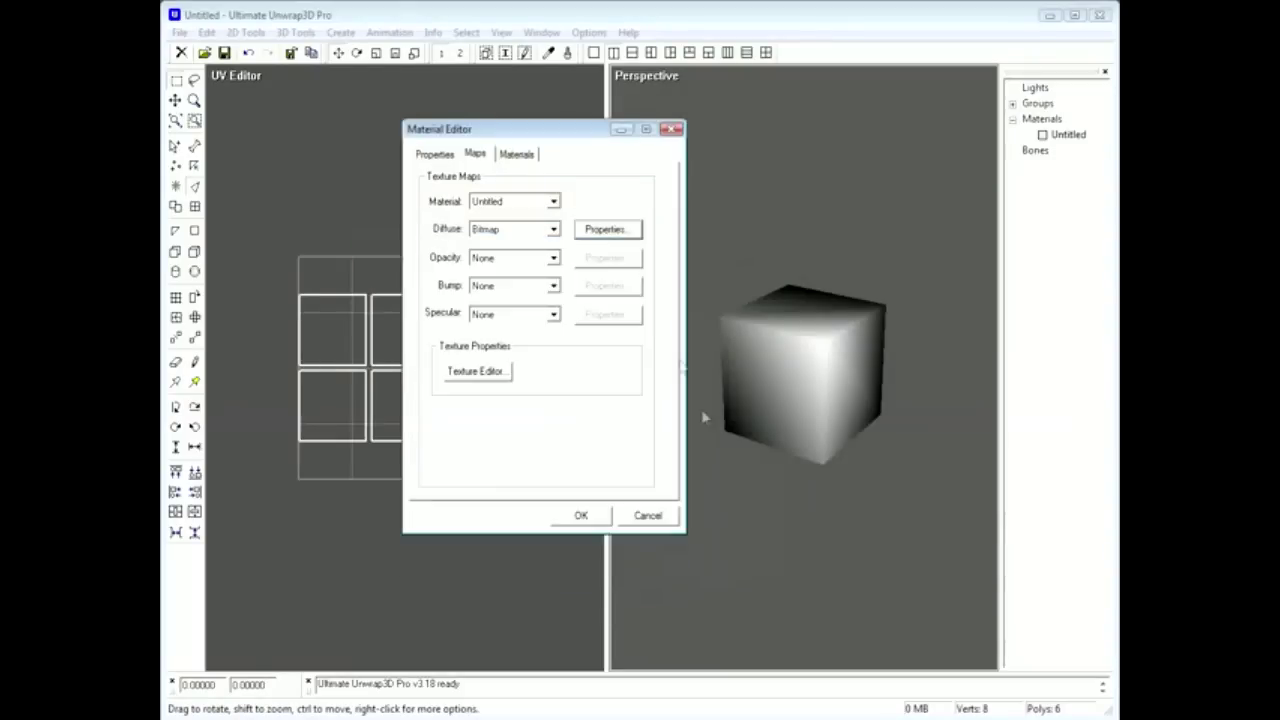
left_click(603, 517)
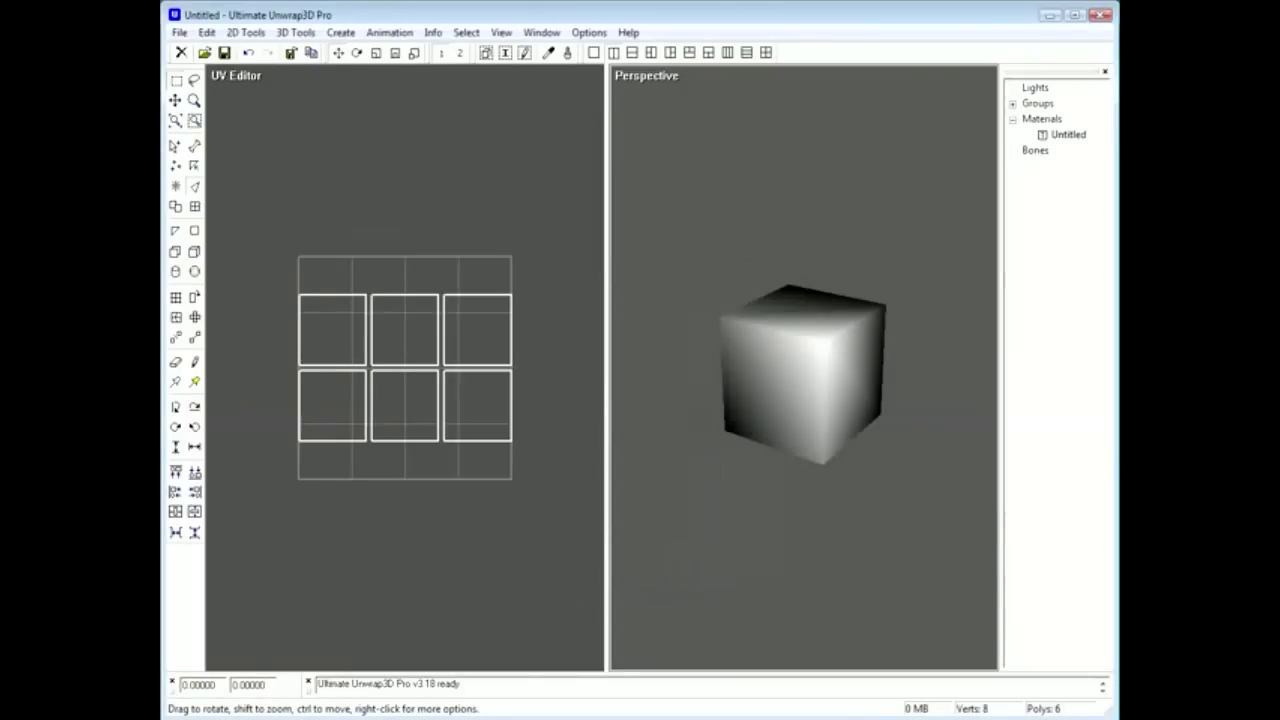
left_click(1040, 119)
left_click(1066, 134)
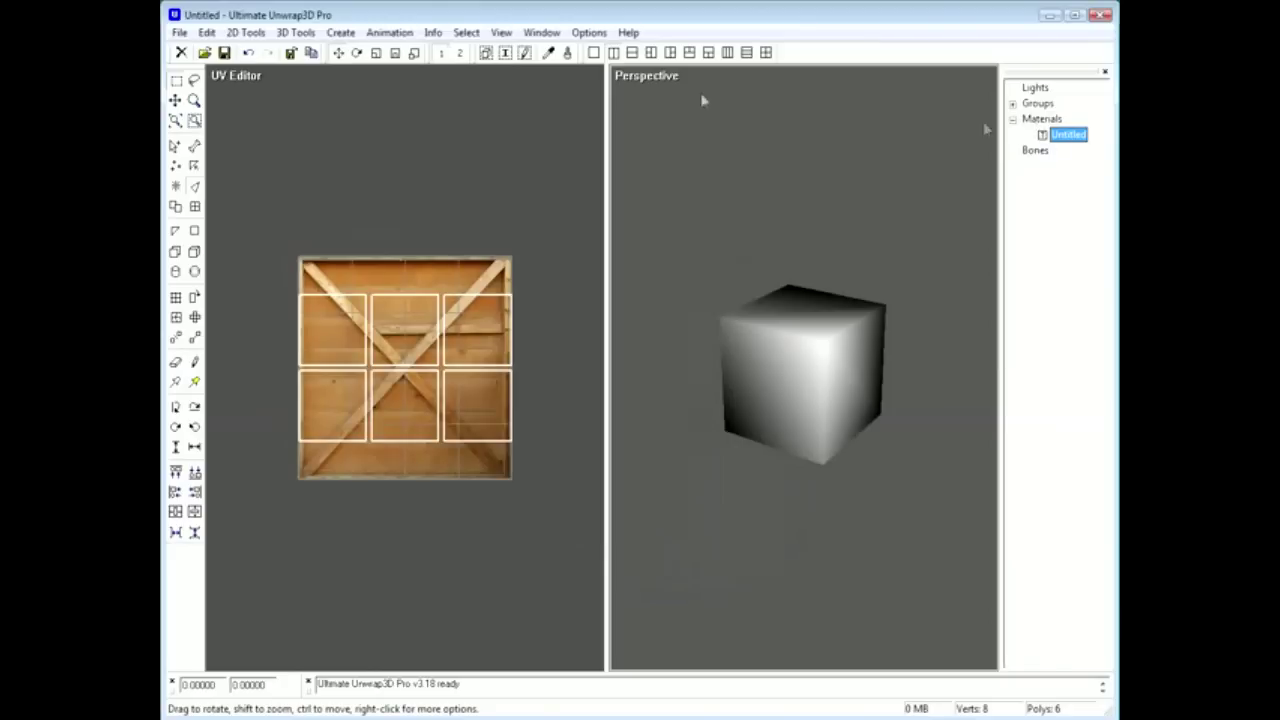
- Examine which cube faces correspond to the first and middle columns of UV squares
left_click_drag(272, 229, 340, 476)
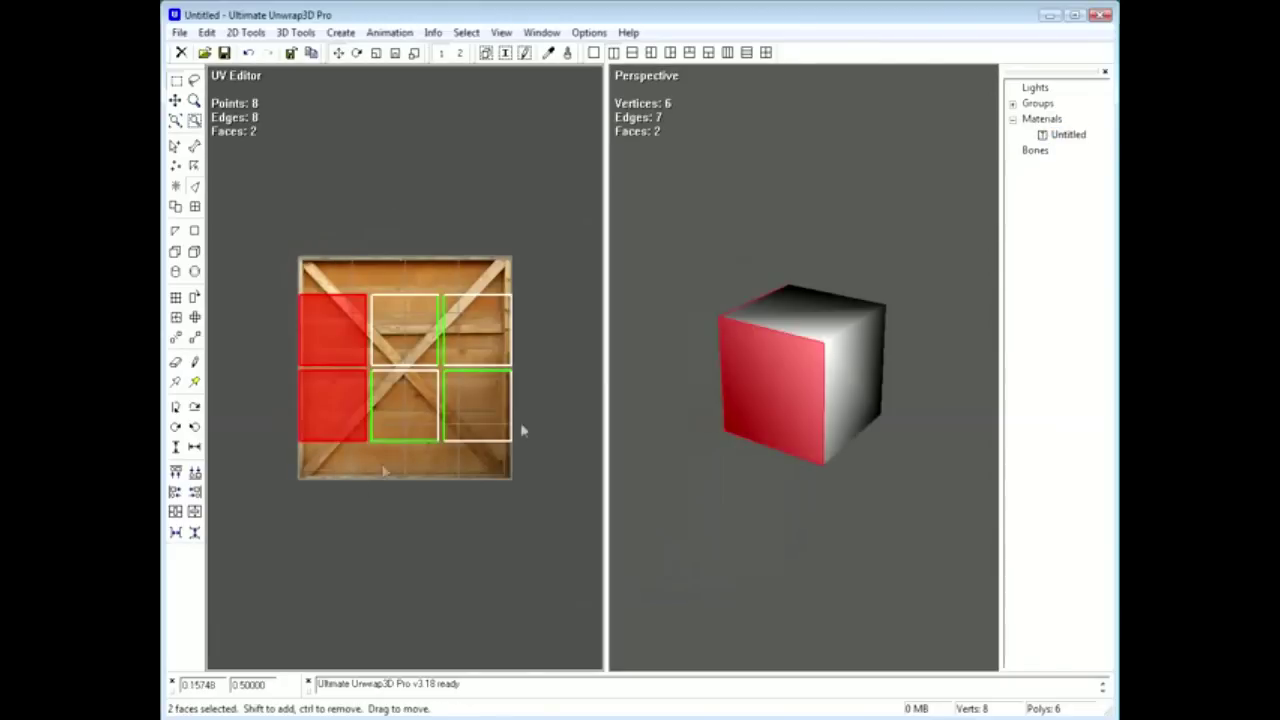
left_click_drag(734, 391, 863, 420)
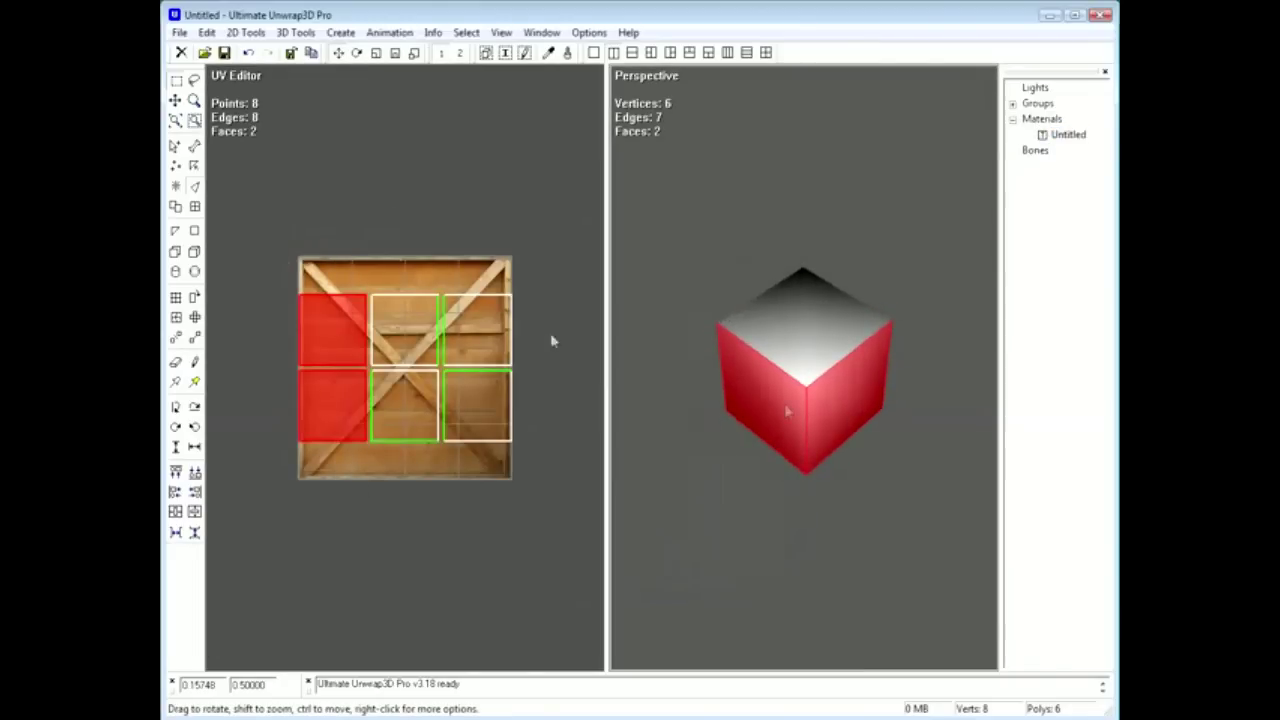
left_click(394, 237)
left_click_drag(406, 416, 424, 471)
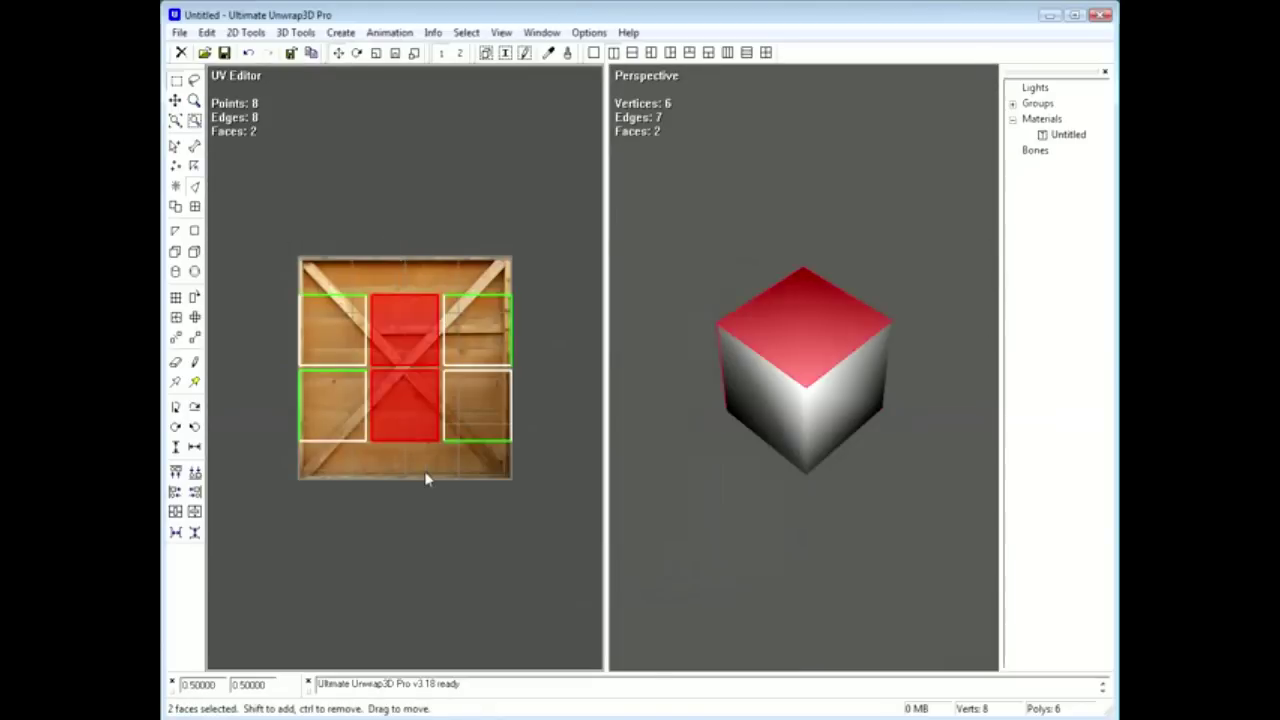
left_click_drag(700, 306, 860, 332)
- Select the first two UV squares of the upper row and move them above the crate texture
left_click(302, 259)
left_click_drag(320, 316, 420, 334)
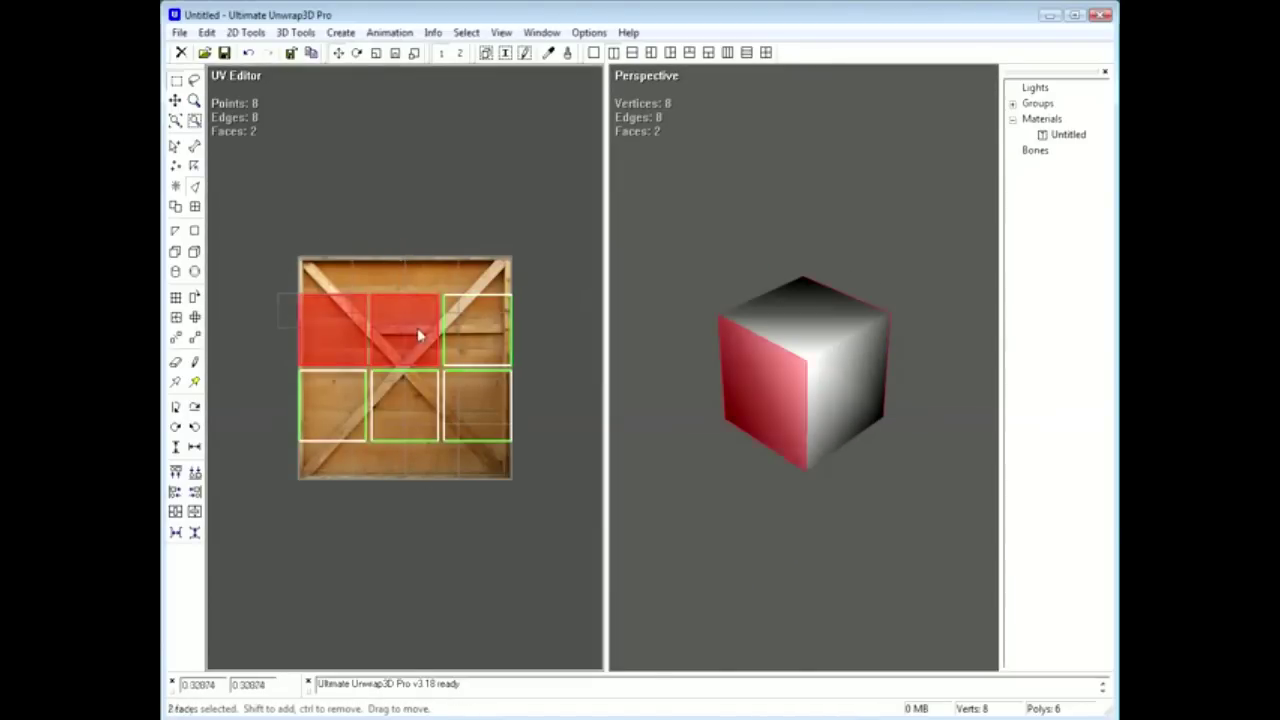
left_click_drag(786, 317, 686, 339)
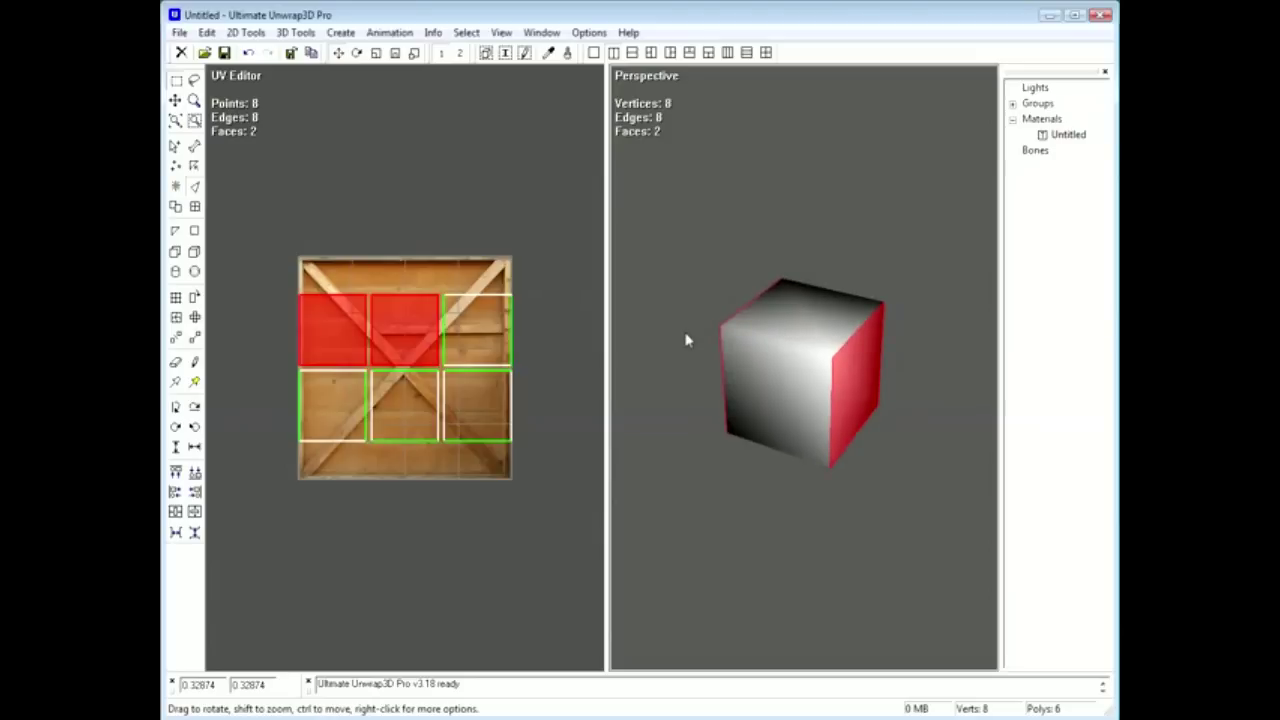
left_click_drag(398, 332, 388, 190)
- Select the last two UV squares of the lower row and move them below the crate texture
left_click_drag(551, 397, 422, 468)
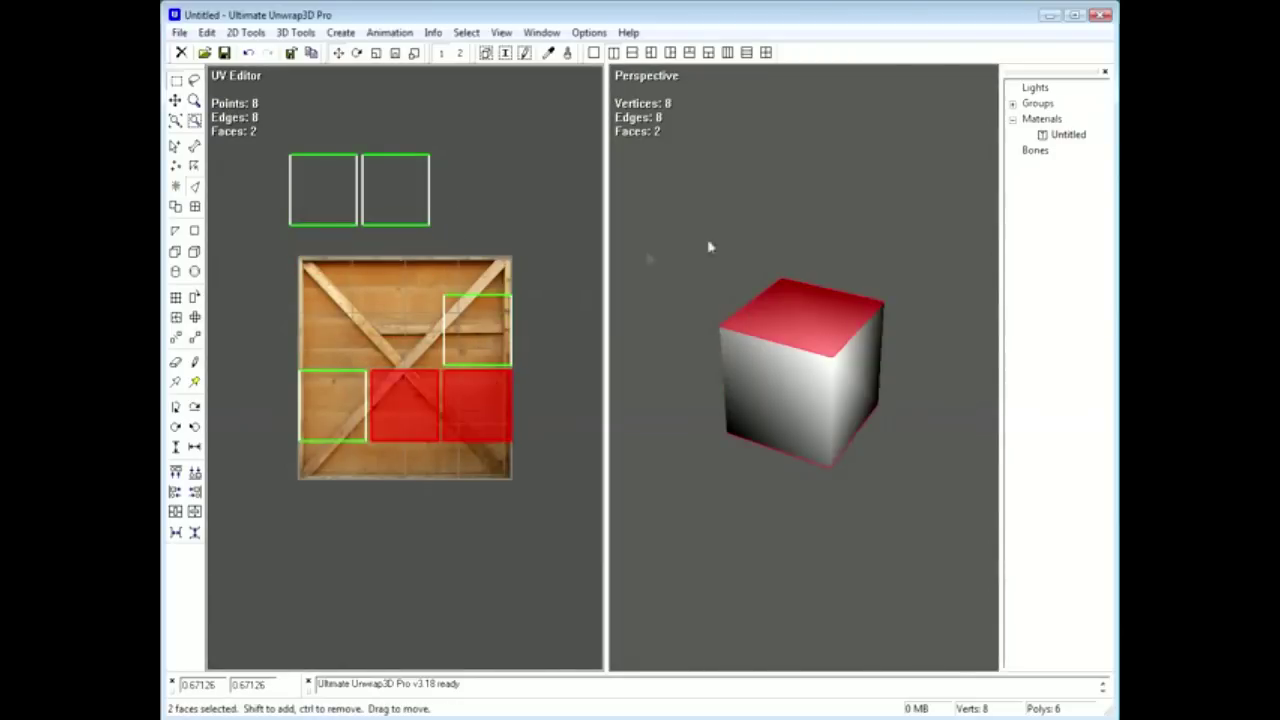
left_click_drag(860, 406, 835, 395)
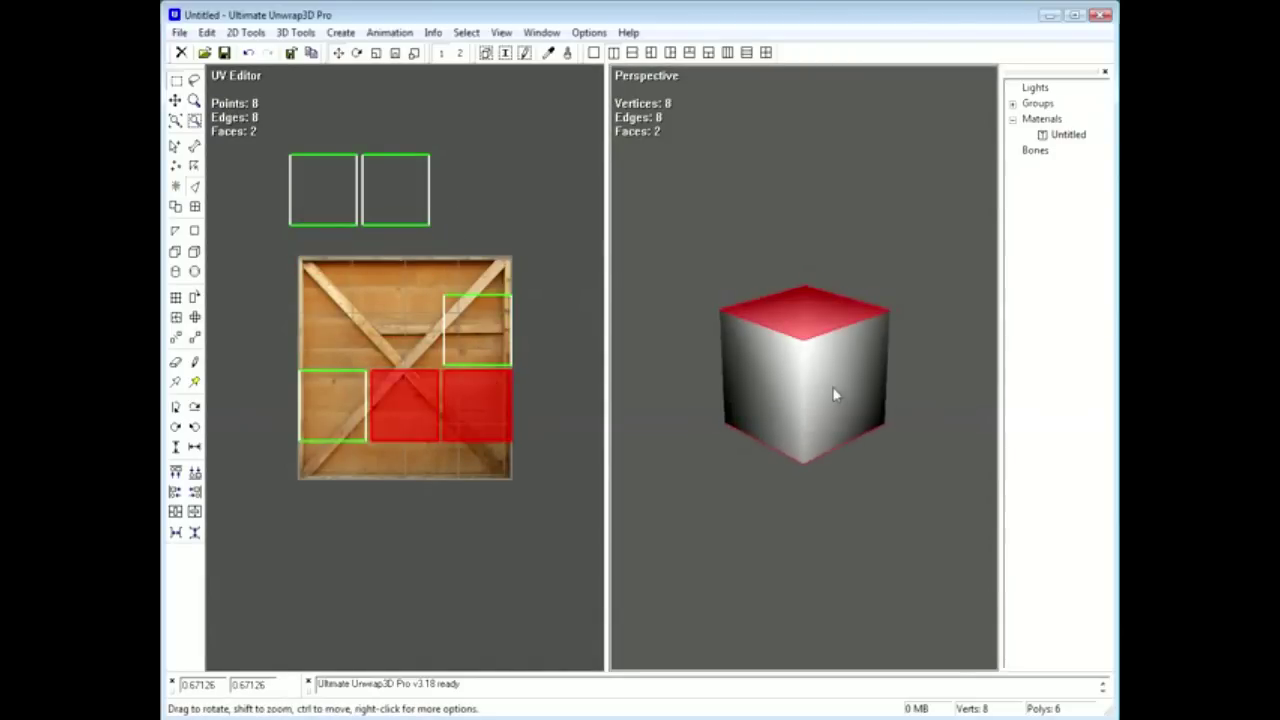
left_click_drag(463, 441, 517, 583)
- Apply one-sided planar mapping aligned to x - right to the two UV faces remaining on the crate texture
left_click_drag(555, 317, 461, 418)
mouse_move(737, 409)
left_mouse_down()
mouse_move(751, 423)
mouse_move(735, 419)
left_mouse_up()
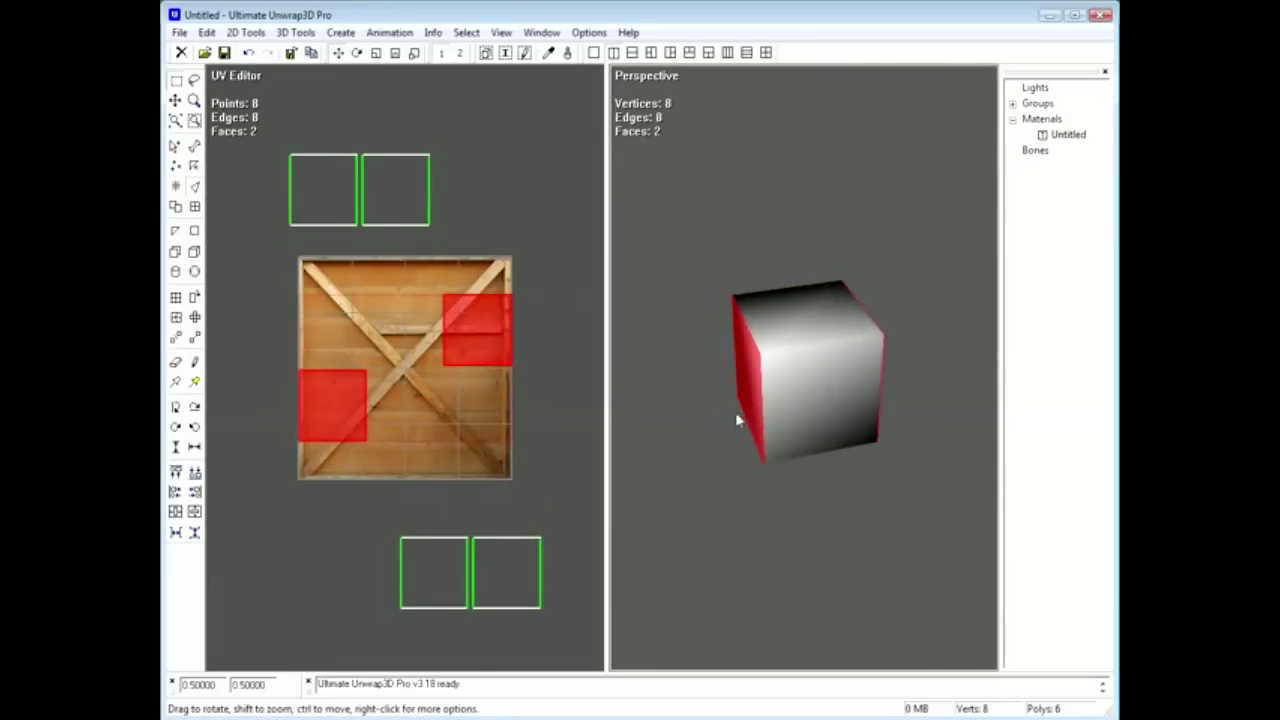
left_click(243, 32)
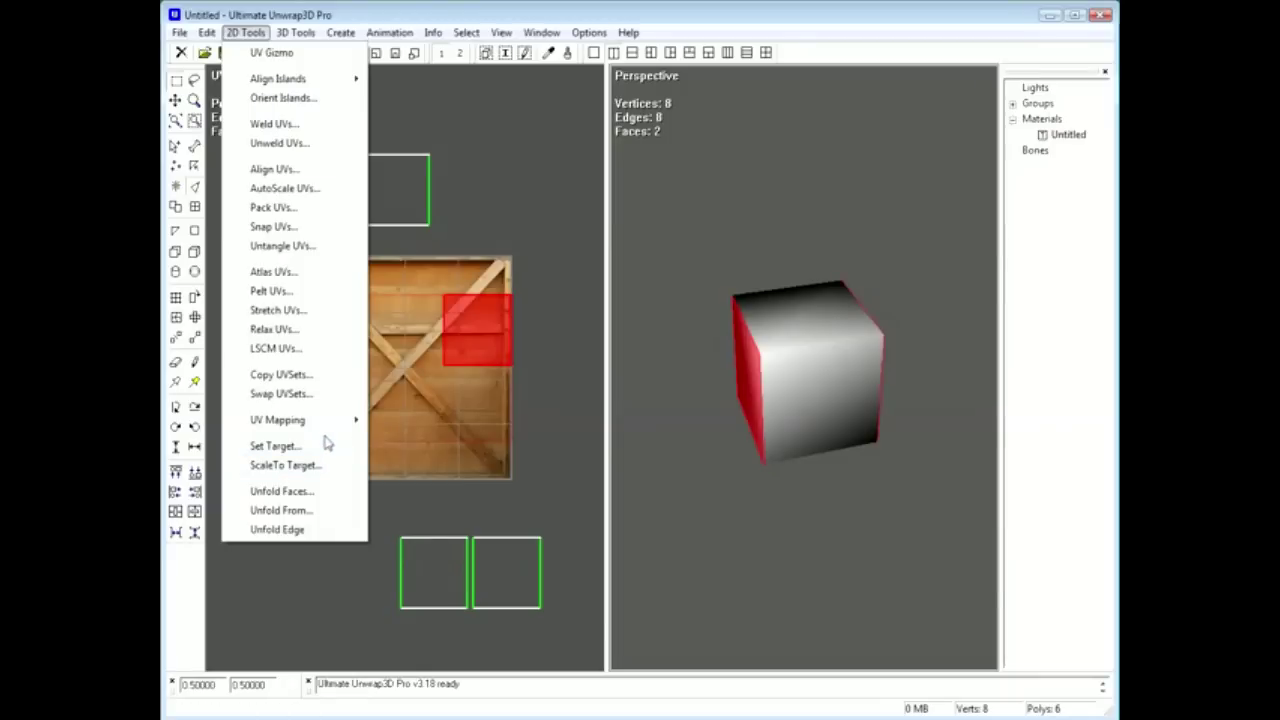
mouse_move(324, 424)
mouse_move(422, 448)
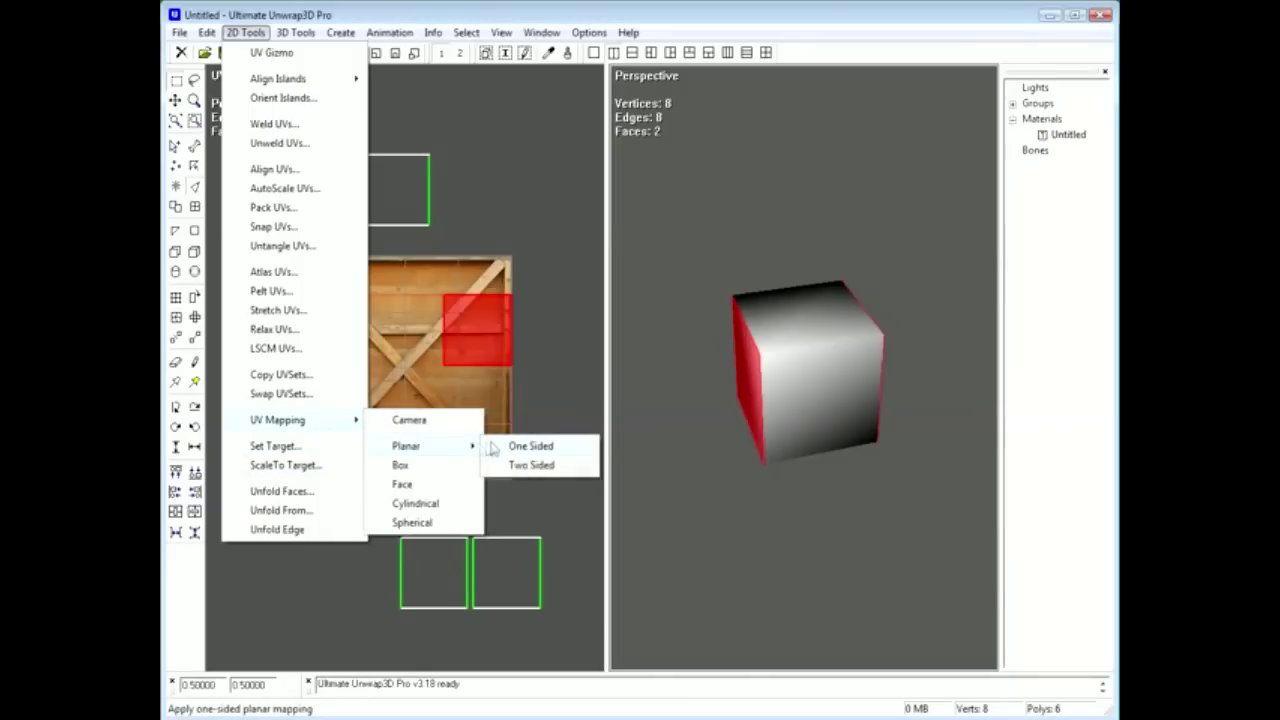
left_click(492, 449)
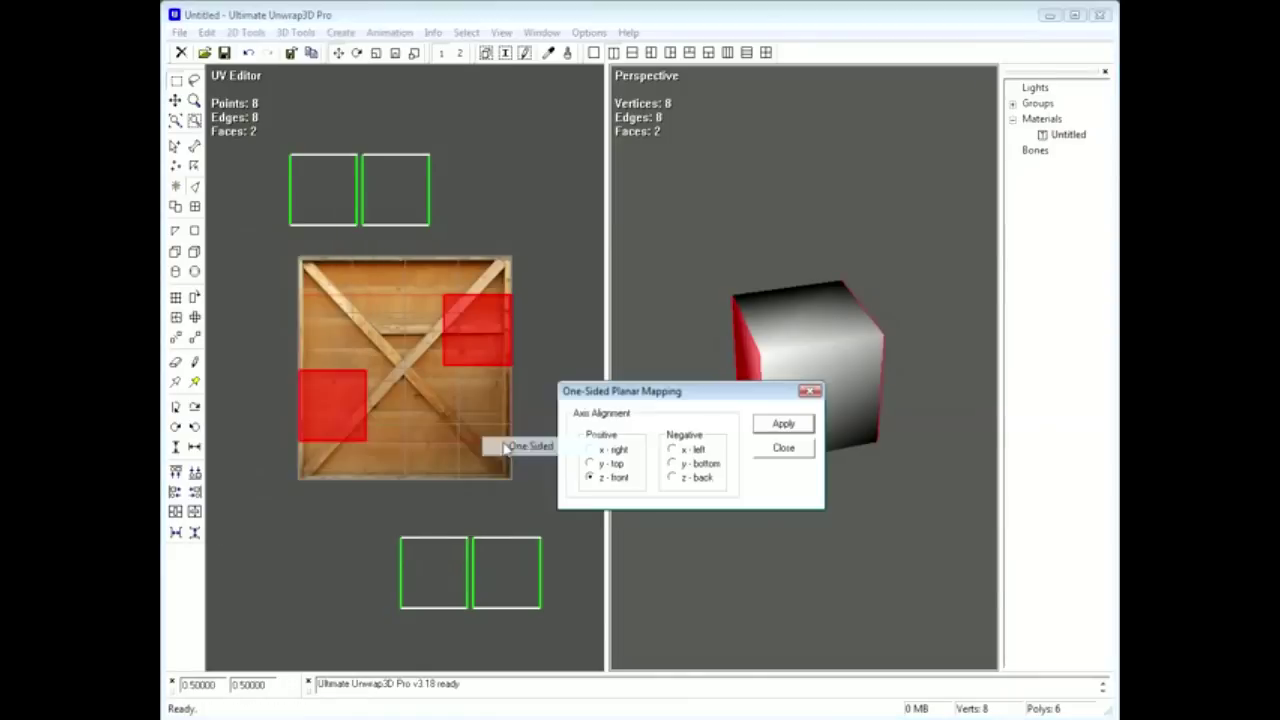
left_click(783, 425)
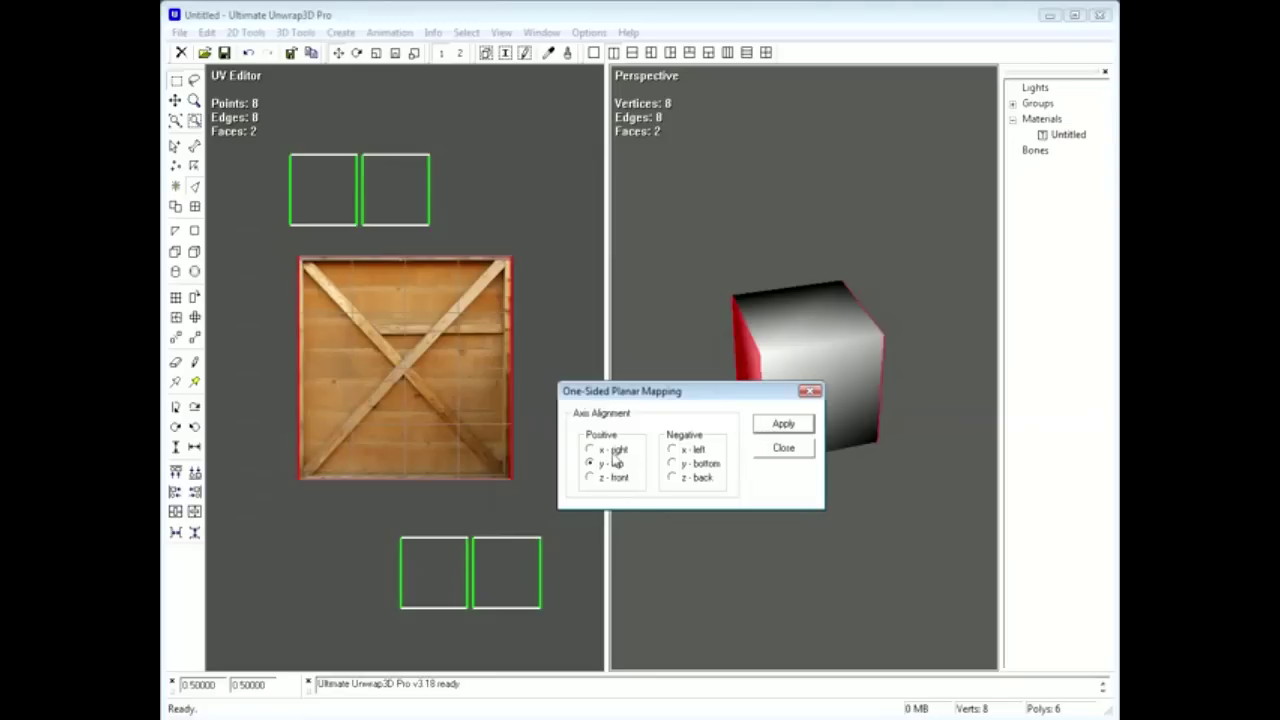
left_click(758, 424)
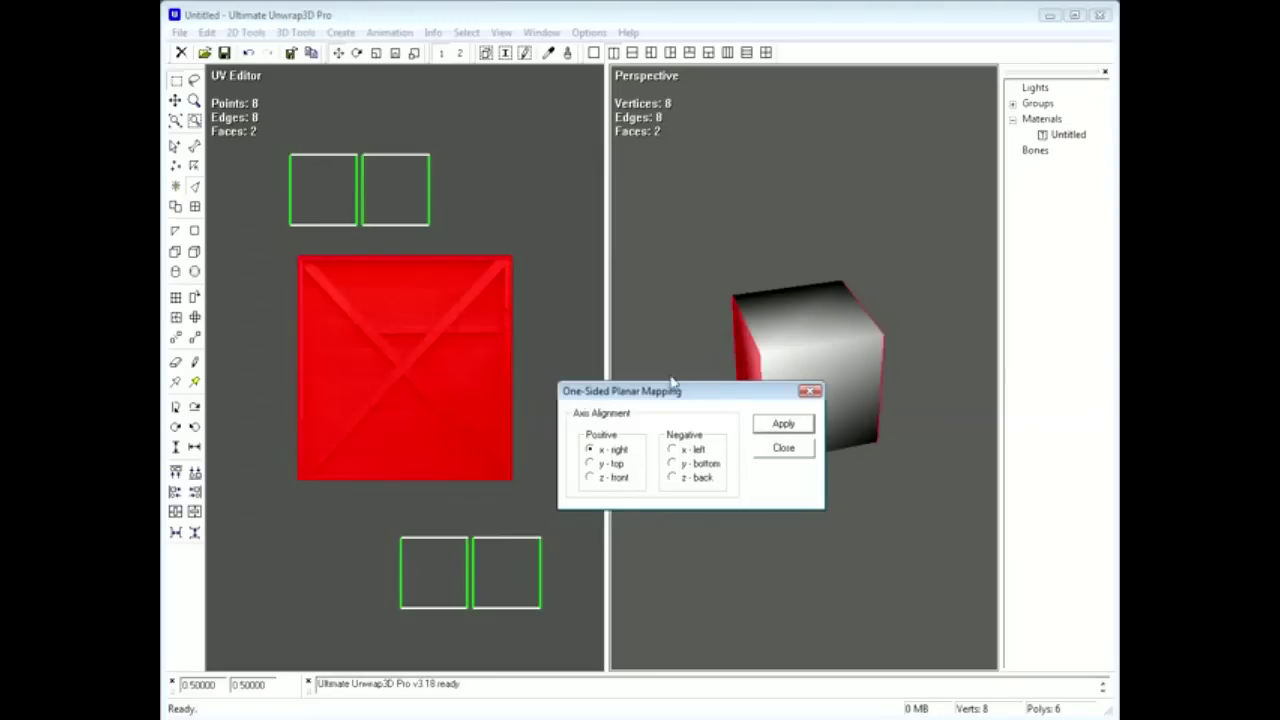
left_click(784, 448)
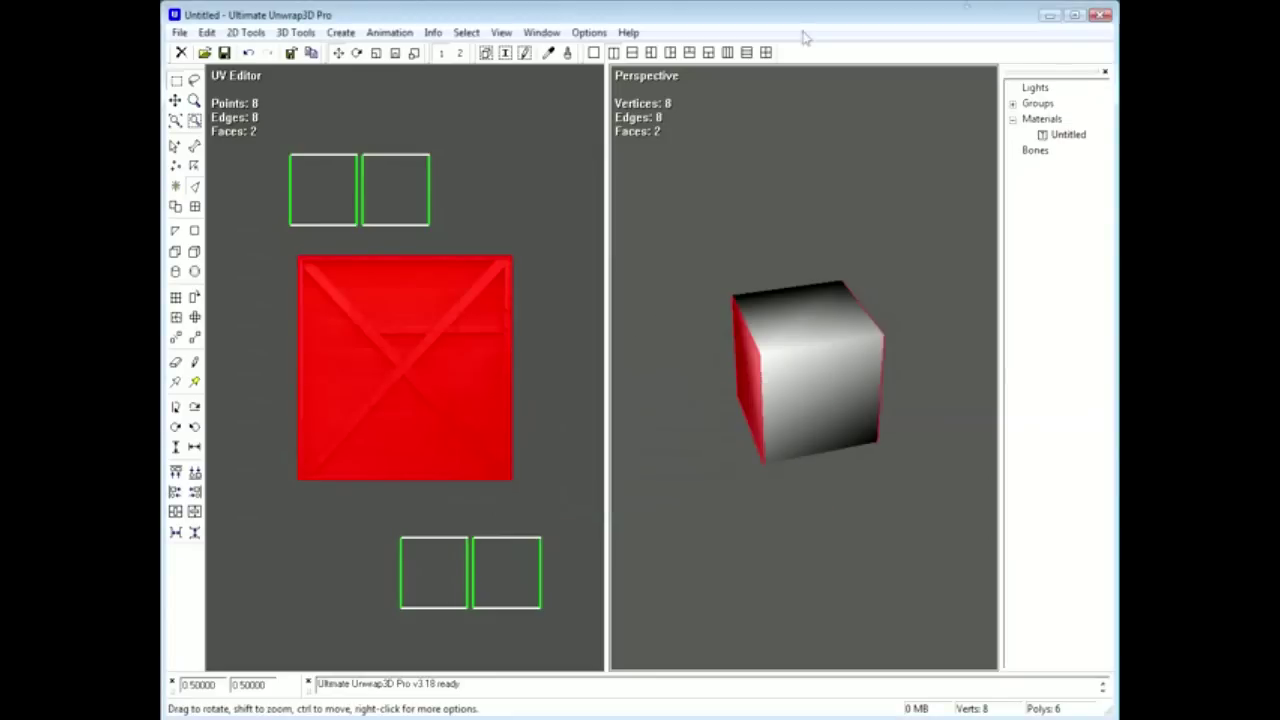
- Assign the Untitled material to the two selected side faces of the cube
right_click(1059, 145)
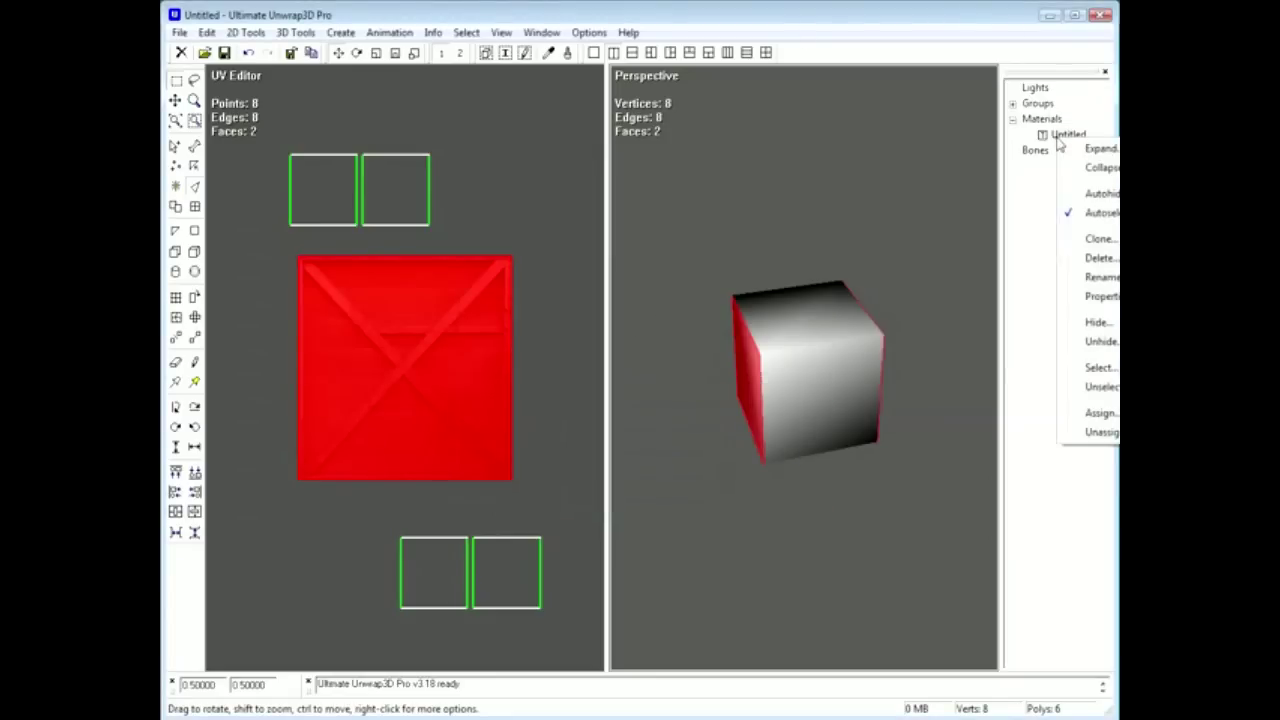
left_click(1105, 413)
left_click_drag(783, 365, 731, 376)
- Apply one-sided planar mapping aligned to z - front to the two UV faces above the crate texture
left_click_drag(506, 130, 282, 231)
left_click_drag(816, 312, 819, 310)
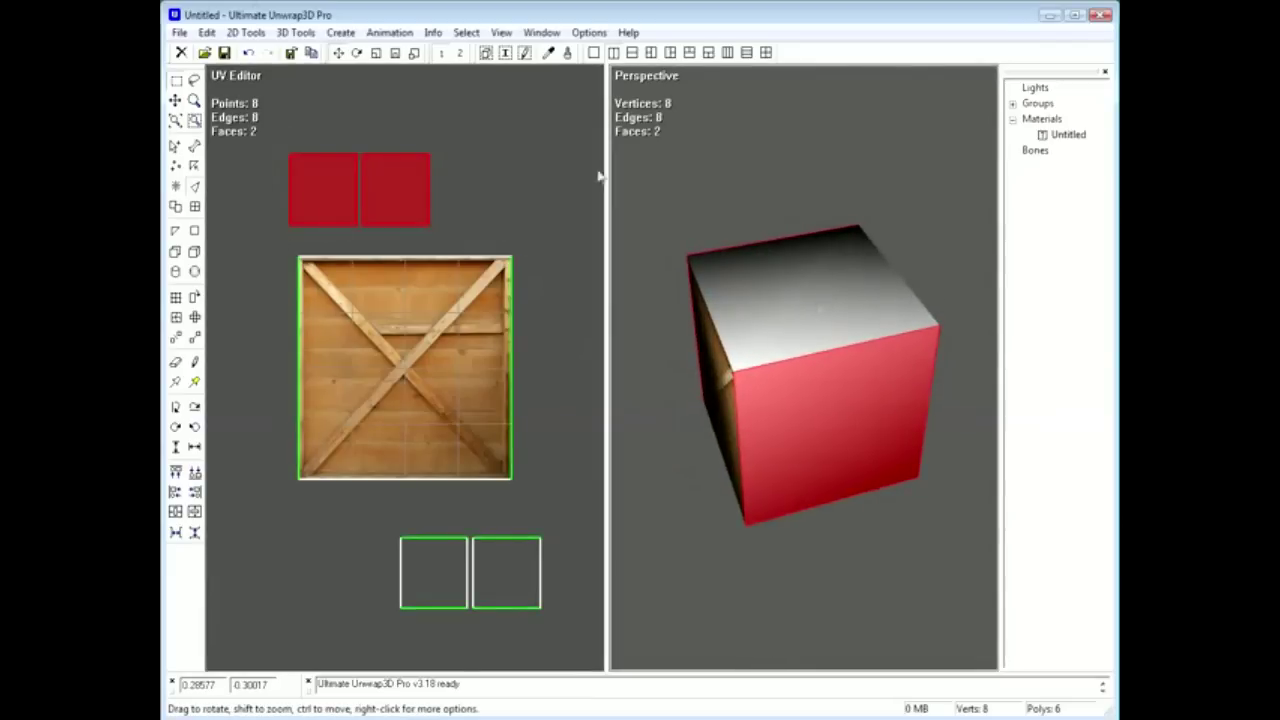
left_click(249, 33)
mouse_move(305, 422)
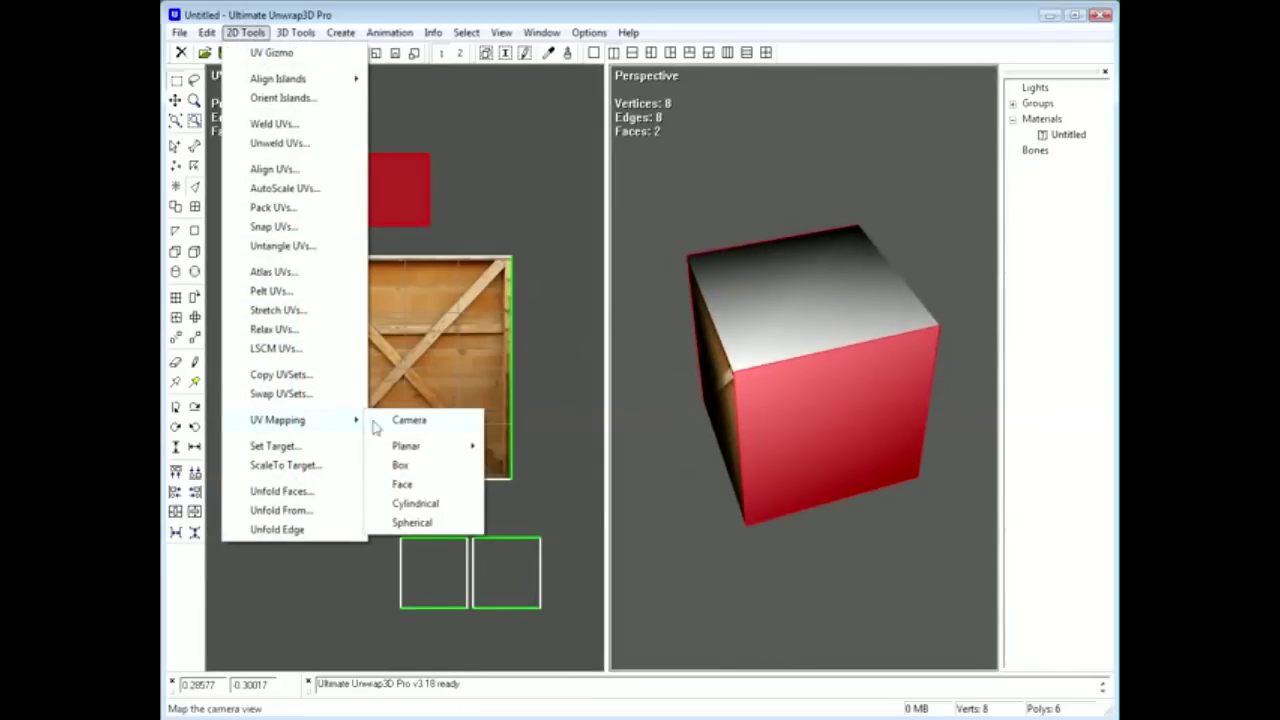
mouse_move(430, 443)
left_click(525, 443)
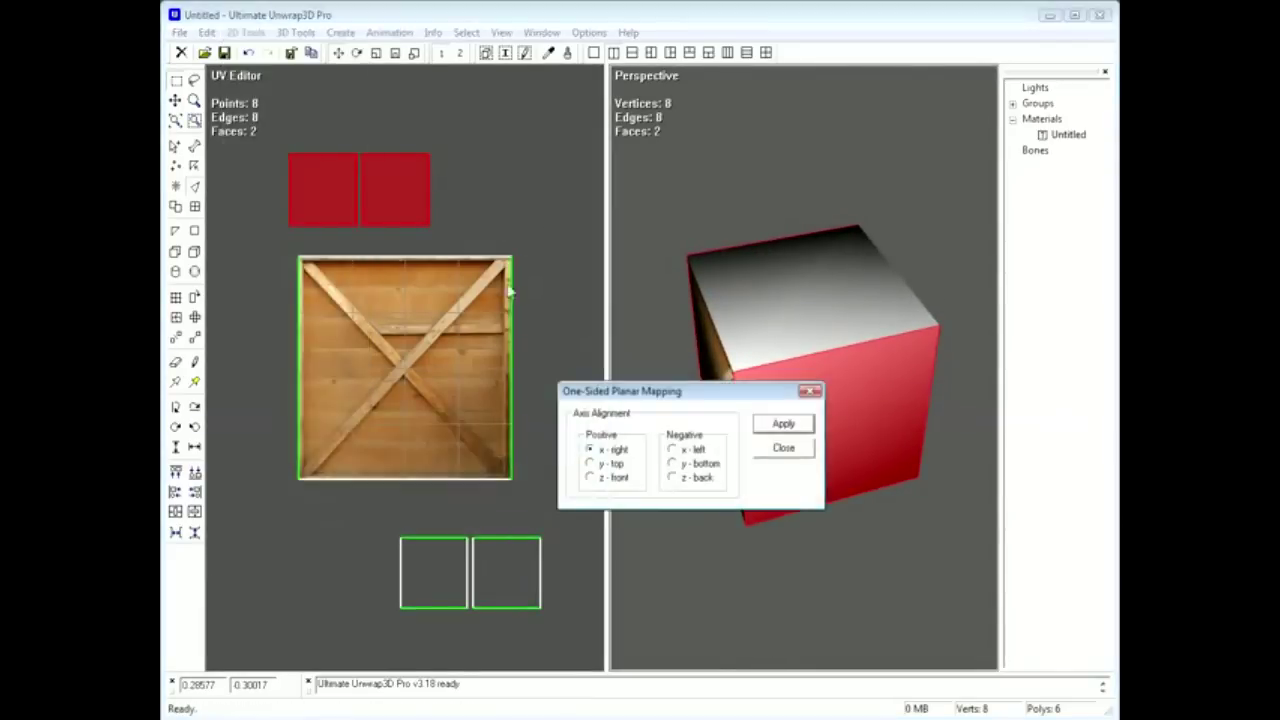
left_click(777, 428)
left_click(612, 464)
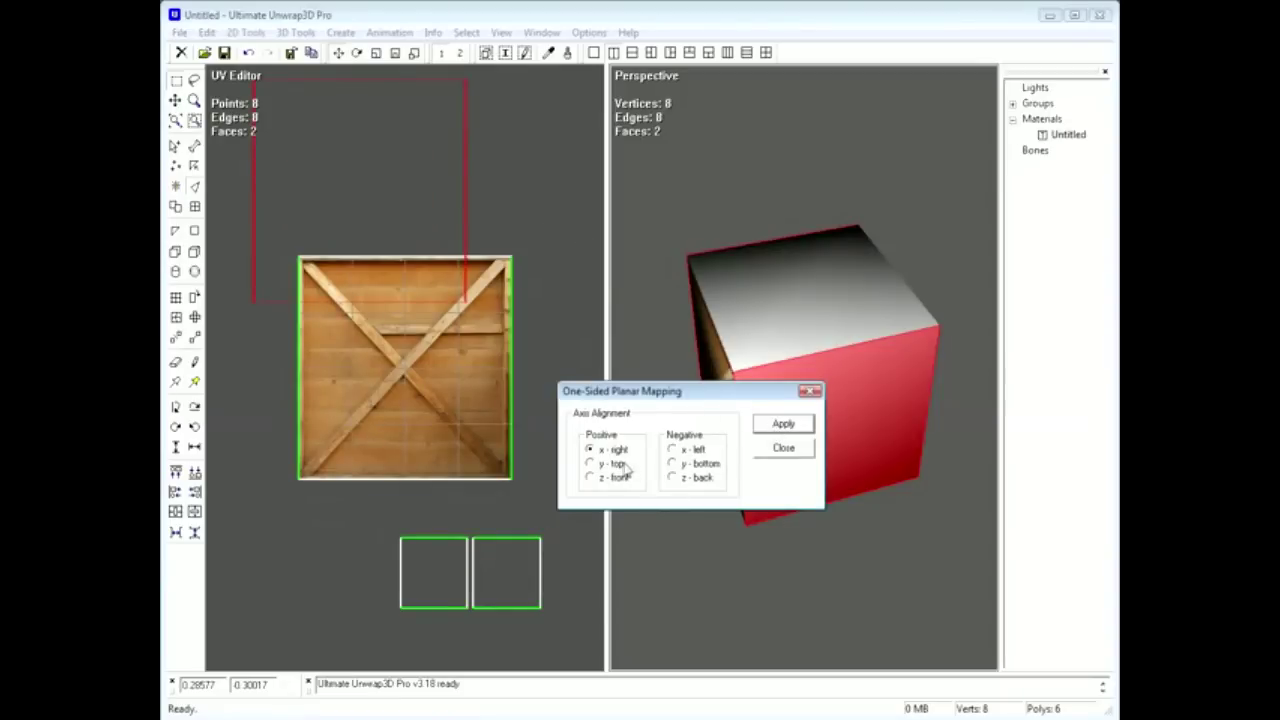
left_click(780, 426)
left_click(620, 479)
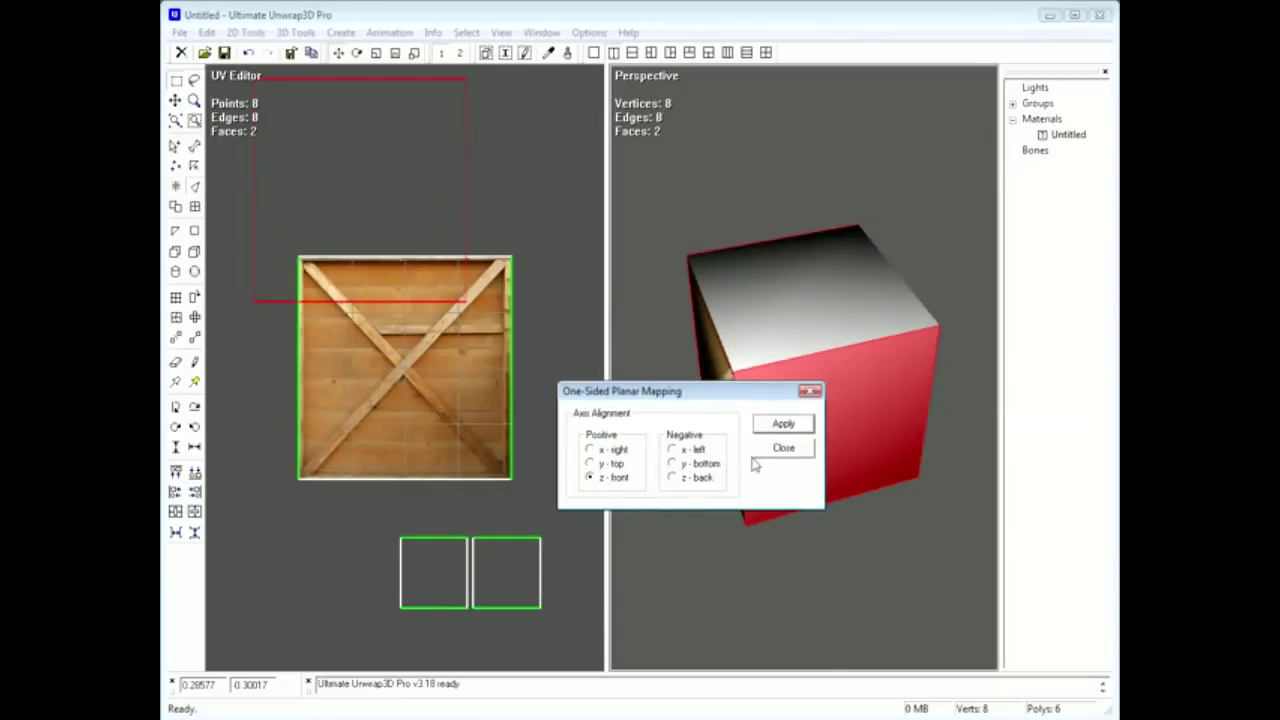
left_click(786, 430)
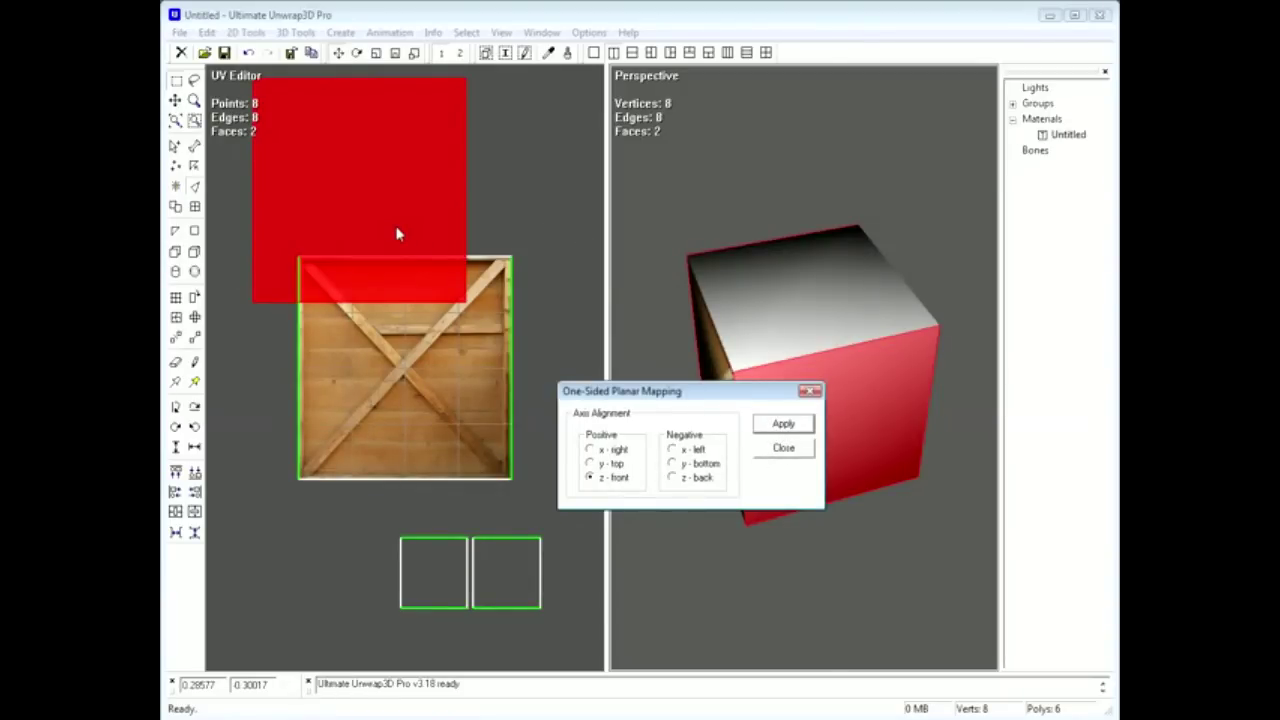
left_click(776, 445)
- Move the front and back UV faces exactly over the crate texture and assign the Untitled material to them
left_click_drag(365, 194, 403, 365)
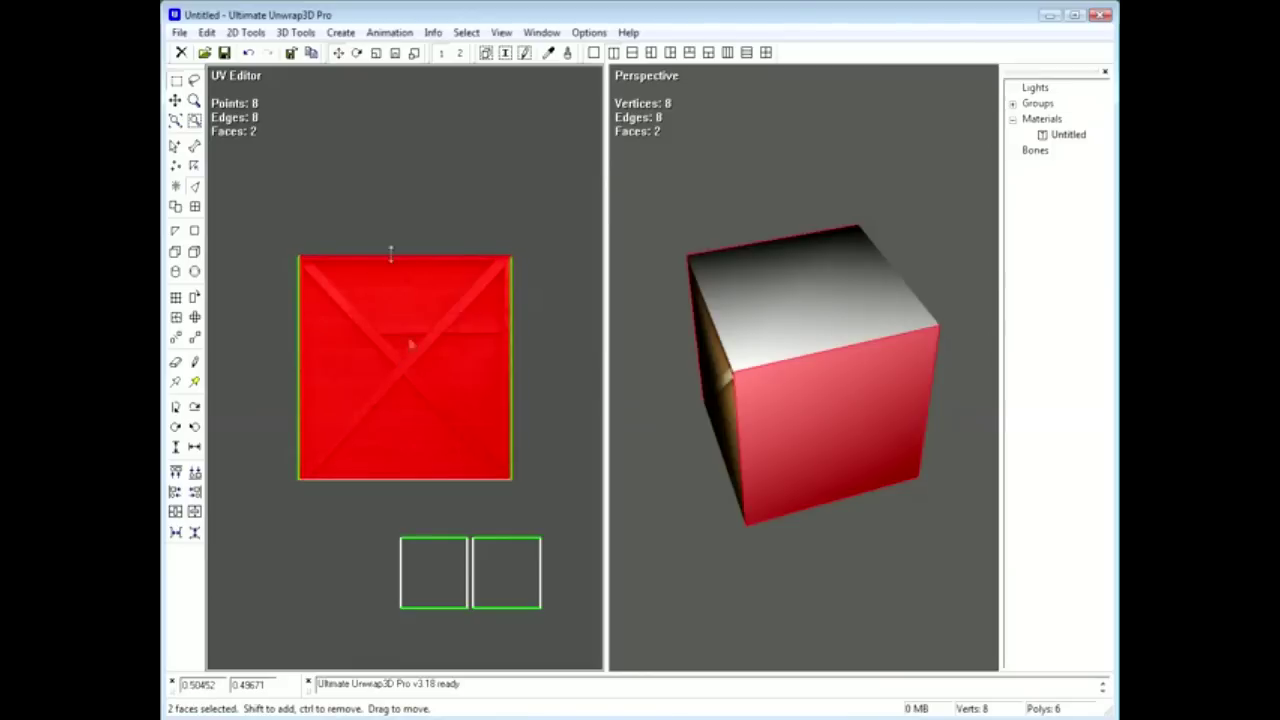
right_click(1061, 139)
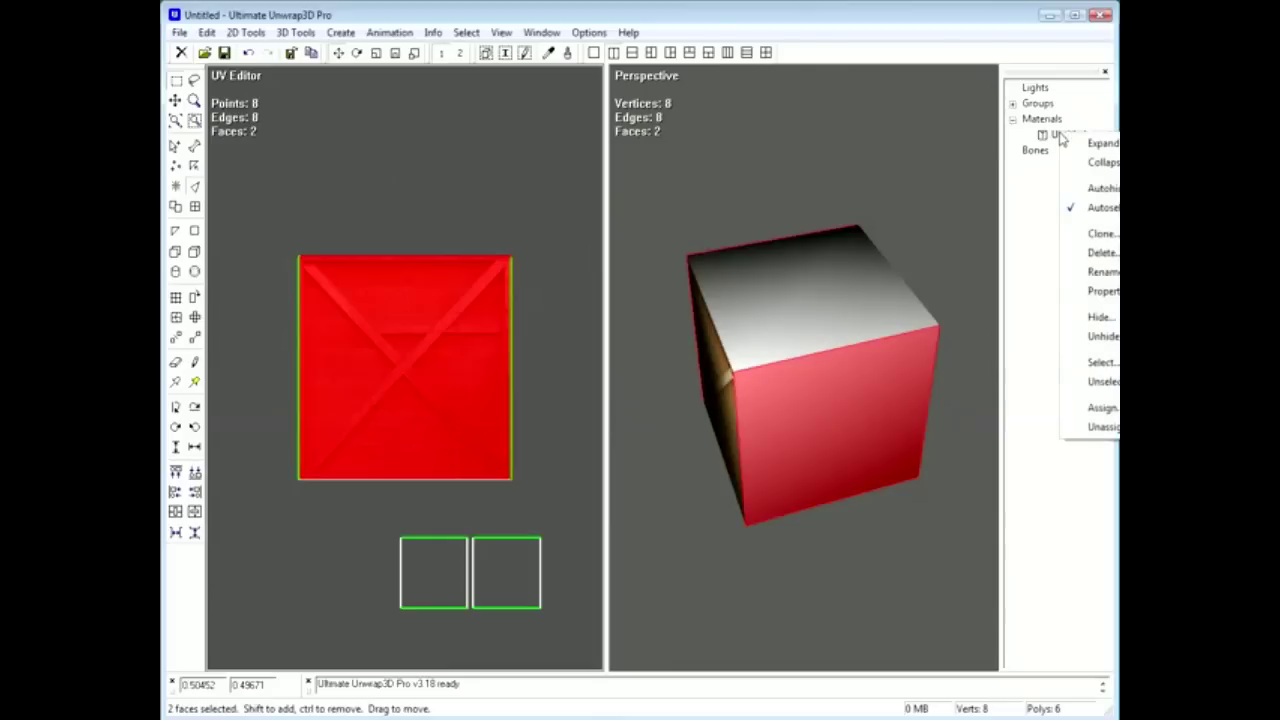
left_click(1102, 410)
left_click_drag(830, 360, 714, 364)
- Apply one-sided planar mapping along the cube's vertical axis to the two UV faces below the crate texture
left_click(553, 522)
left_click_drag(577, 522, 366, 652)
left_click(245, 32)
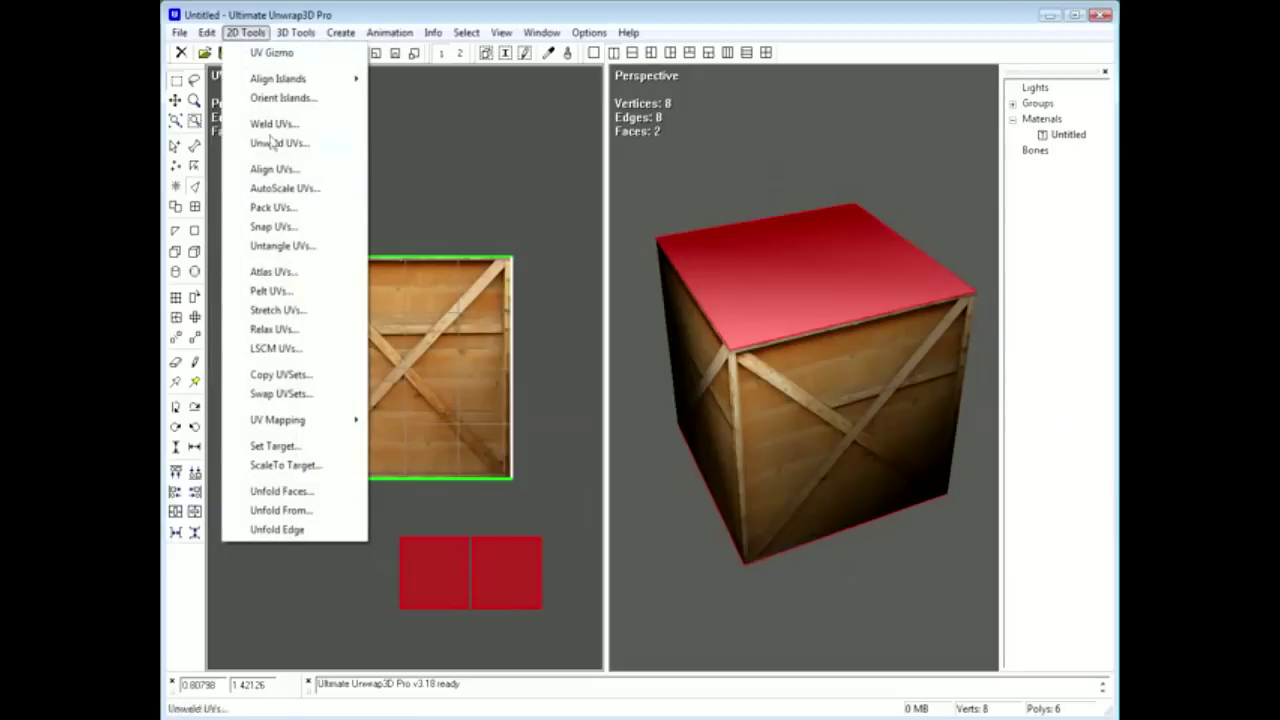
mouse_move(305, 425)
mouse_move(425, 443)
left_click(510, 444)
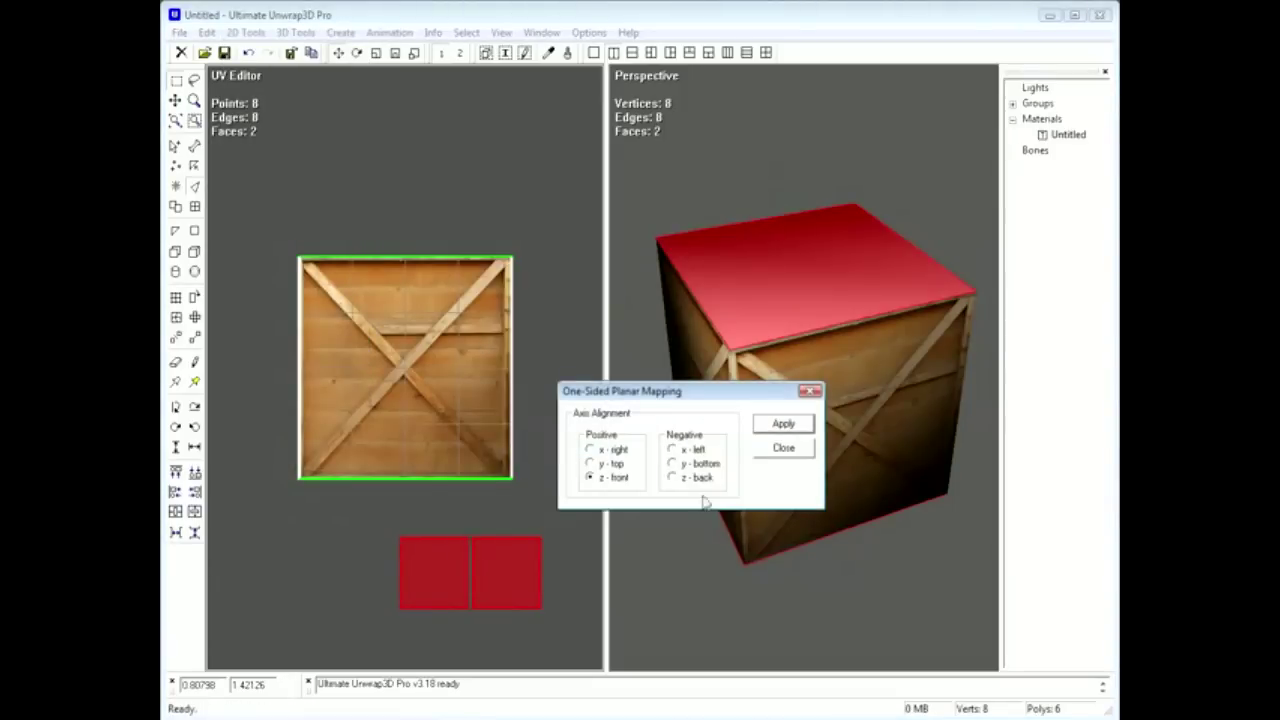
left_click(787, 424)
left_click(783, 448)
- Move the top and bottom UV faces exactly over the crate texture and assign the Untitled material to them
left_click(489, 606)
left_click_drag(489, 606, 432, 410)
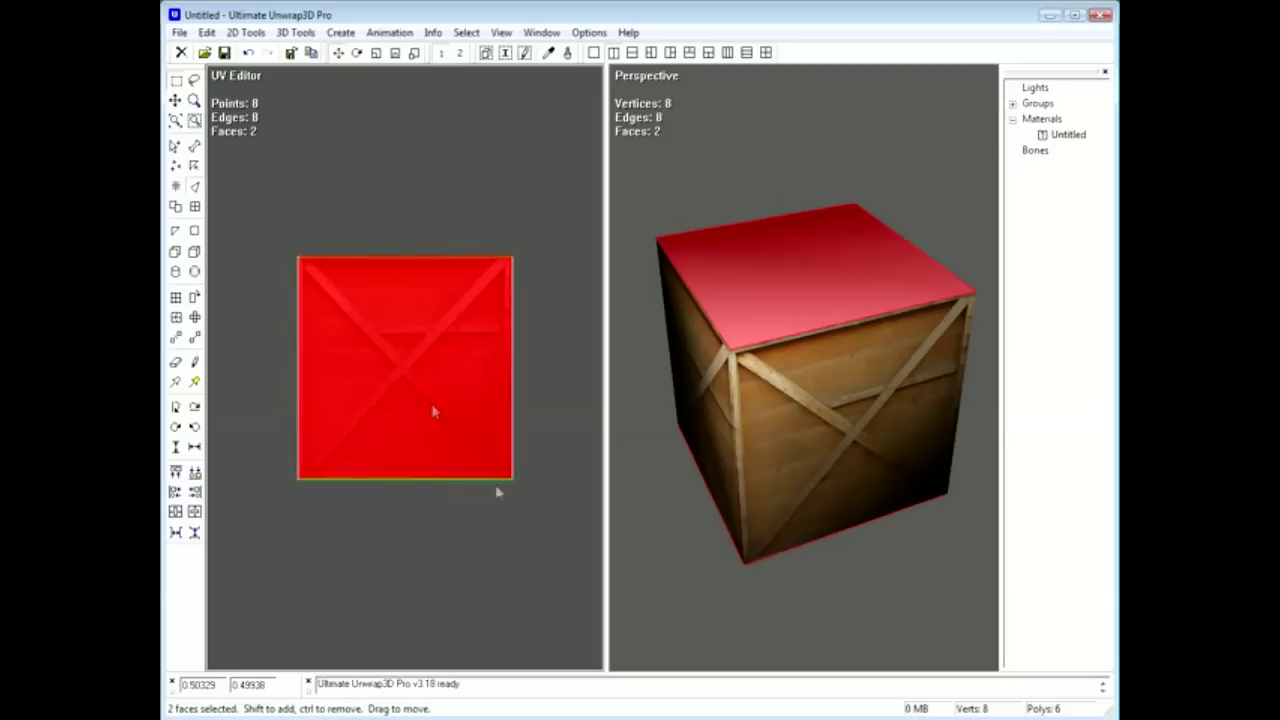
right_click(1042, 142)
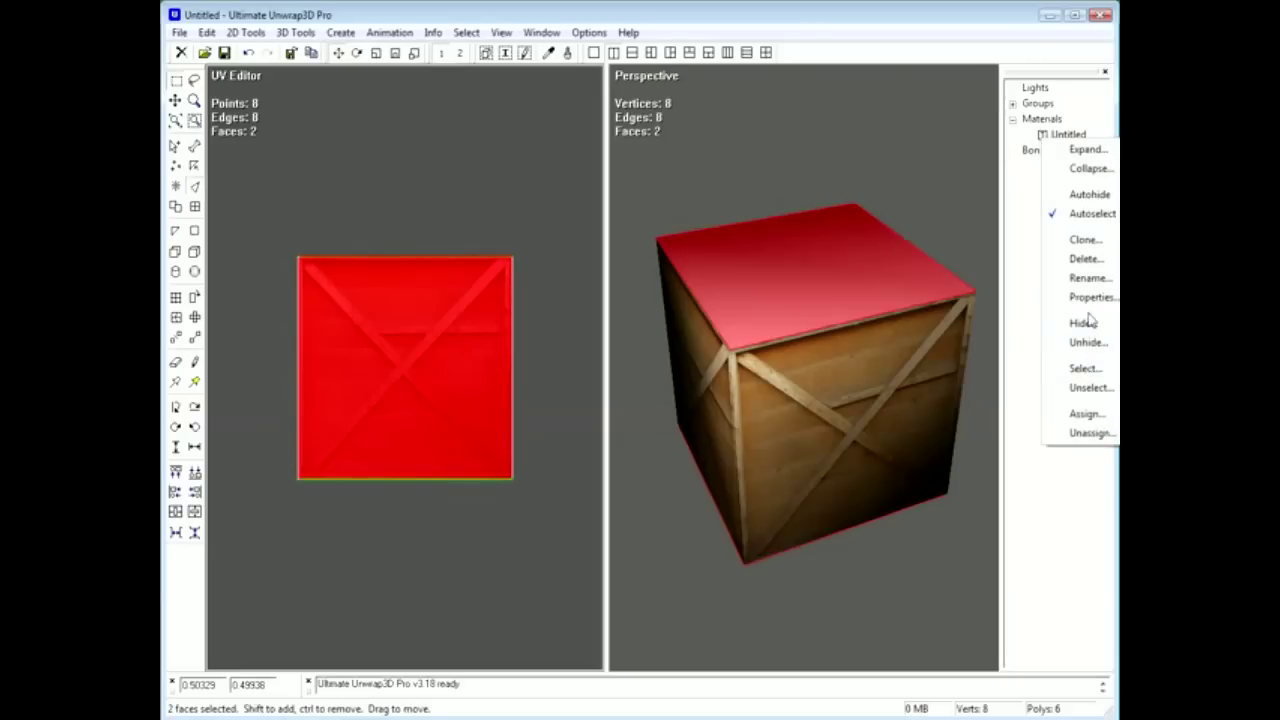
left_click(1084, 413)
left_click_drag(846, 309, 857, 354)
left_click(465, 163)
left_click_drag(734, 403, 690, 228)
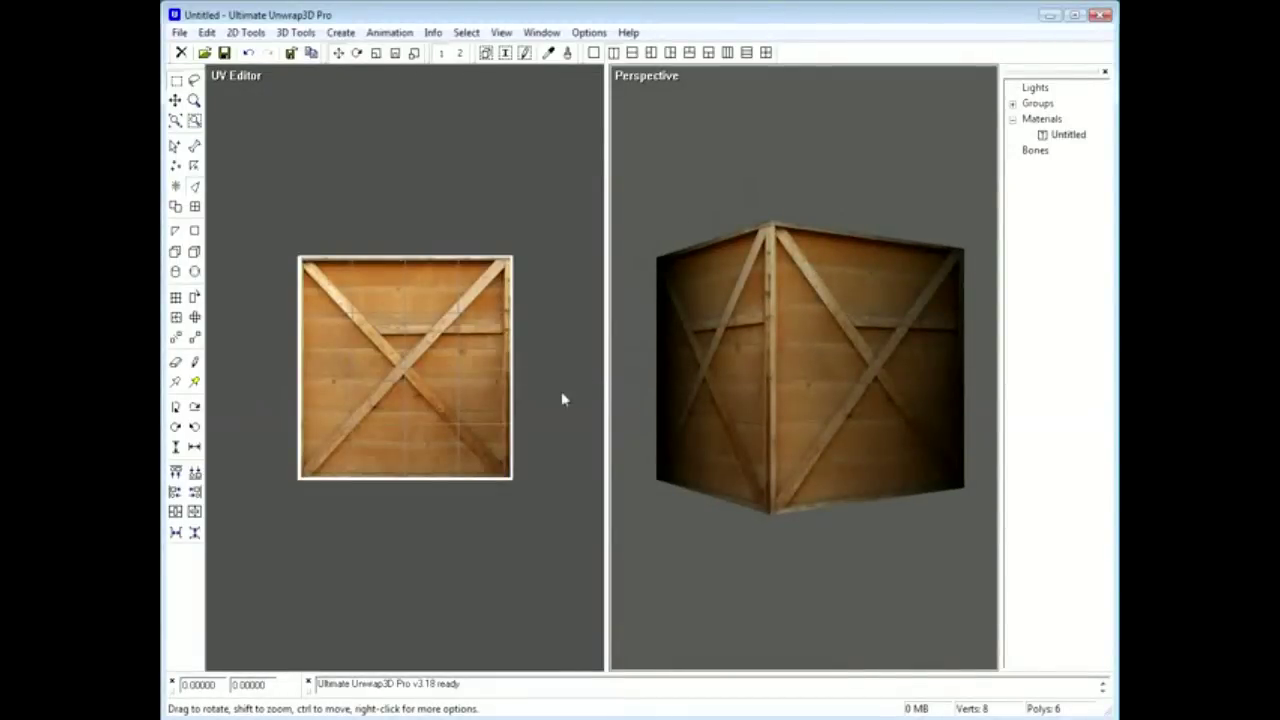
- Select all faces and weld the model, including isolated vertices and degenerate faces, with a tolerance of 0.0010
left_click_drag(566, 195, 266, 520)
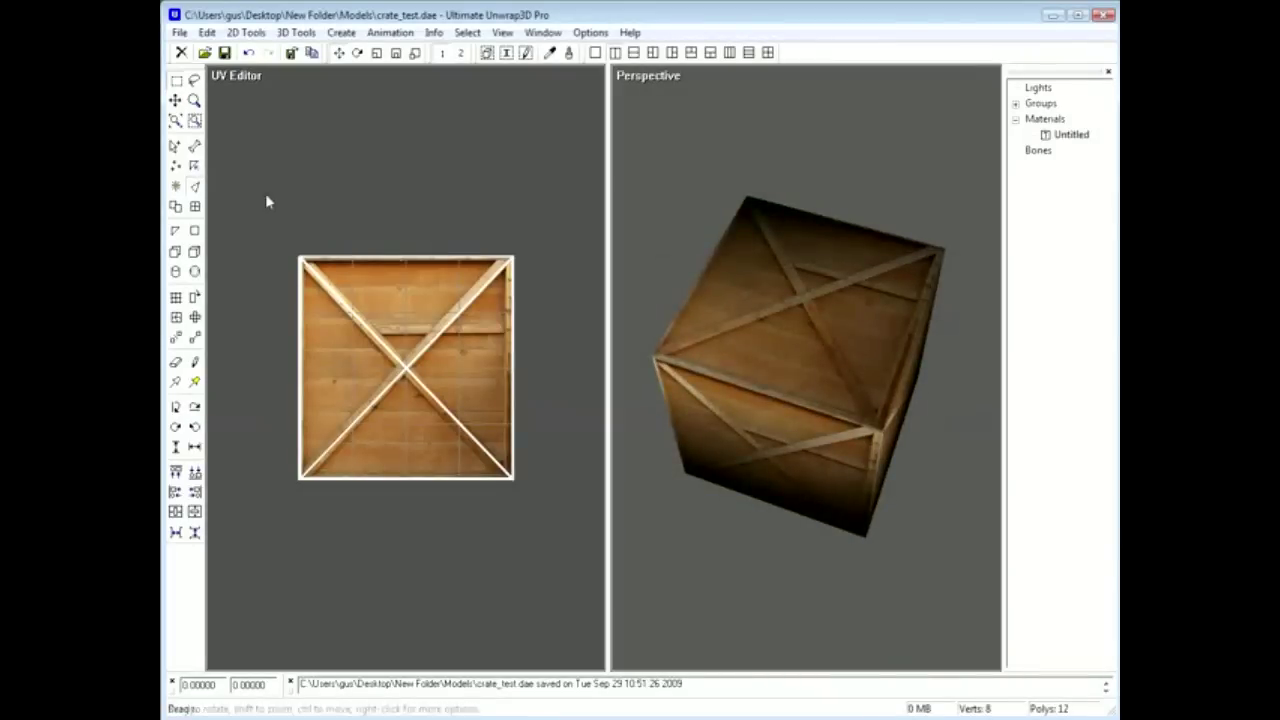
left_click_drag(265, 193, 575, 545)
left_click(296, 33)
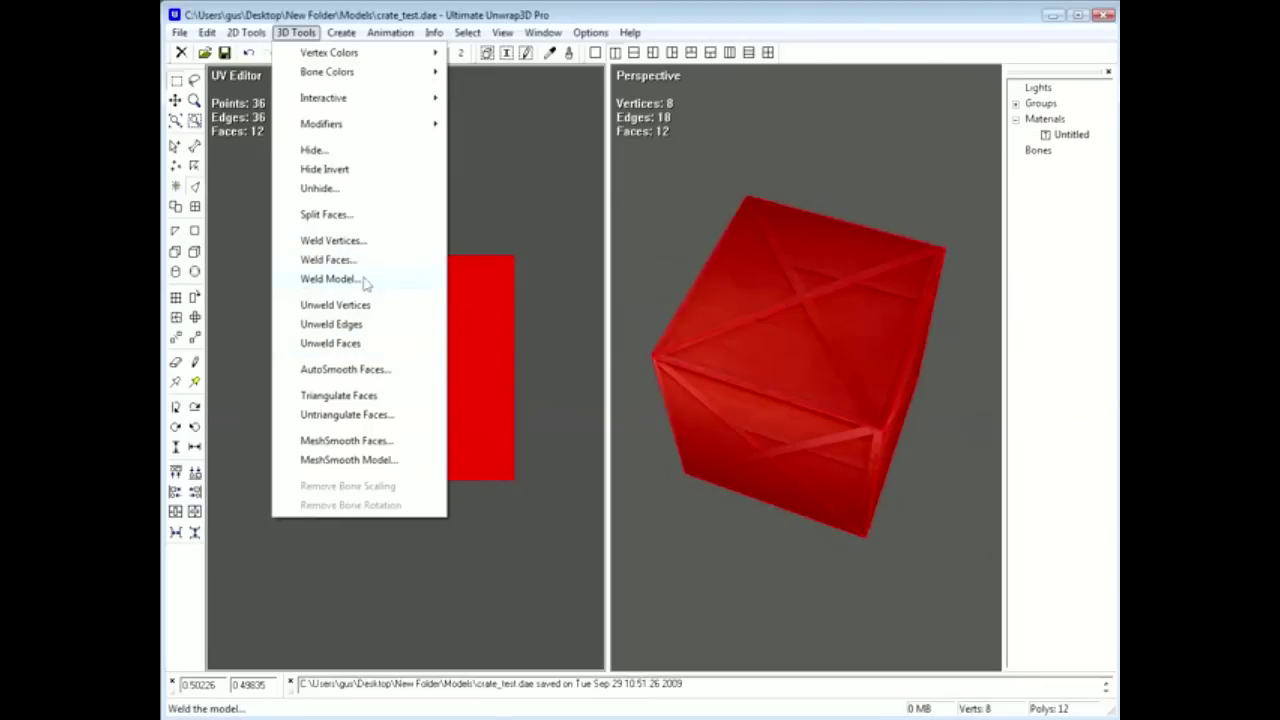
left_click(330, 280)
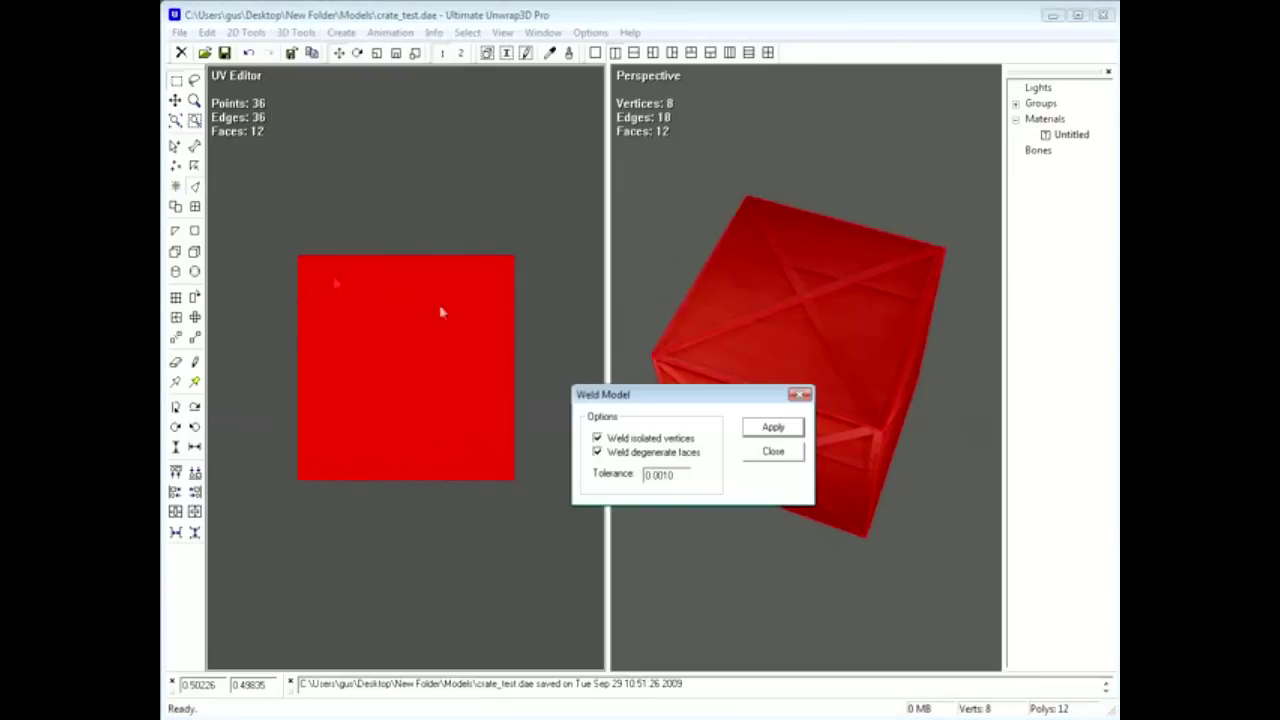
left_click(772, 428)
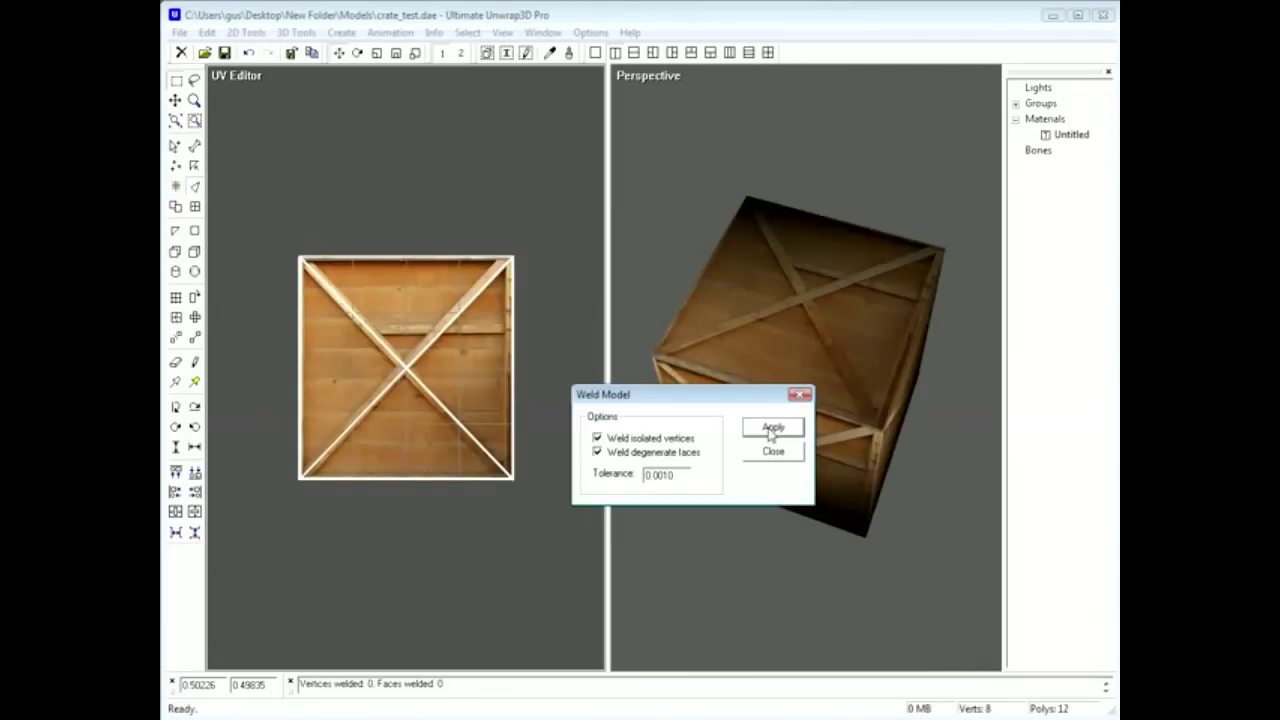
left_click(768, 452)
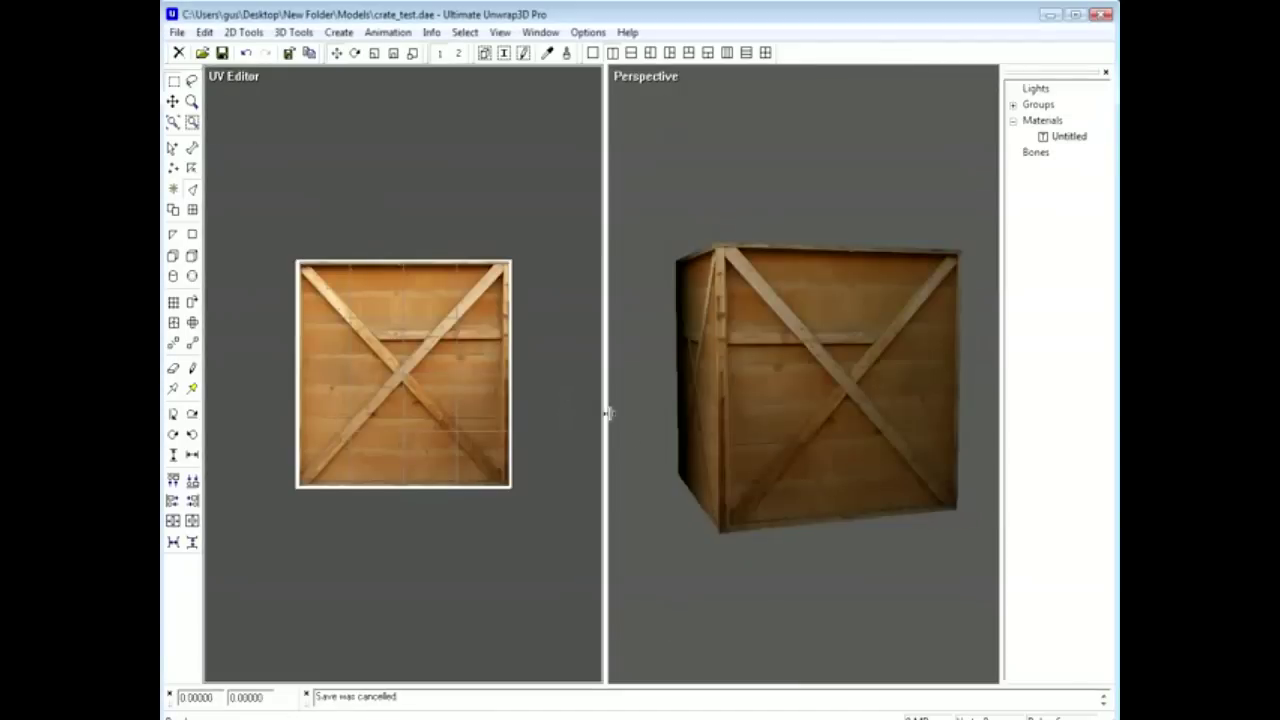
- Select all faces of the cube and save the model in the Models folder as the Collada file crate_test.dae
left_click_drag(522, 207, 261, 541)
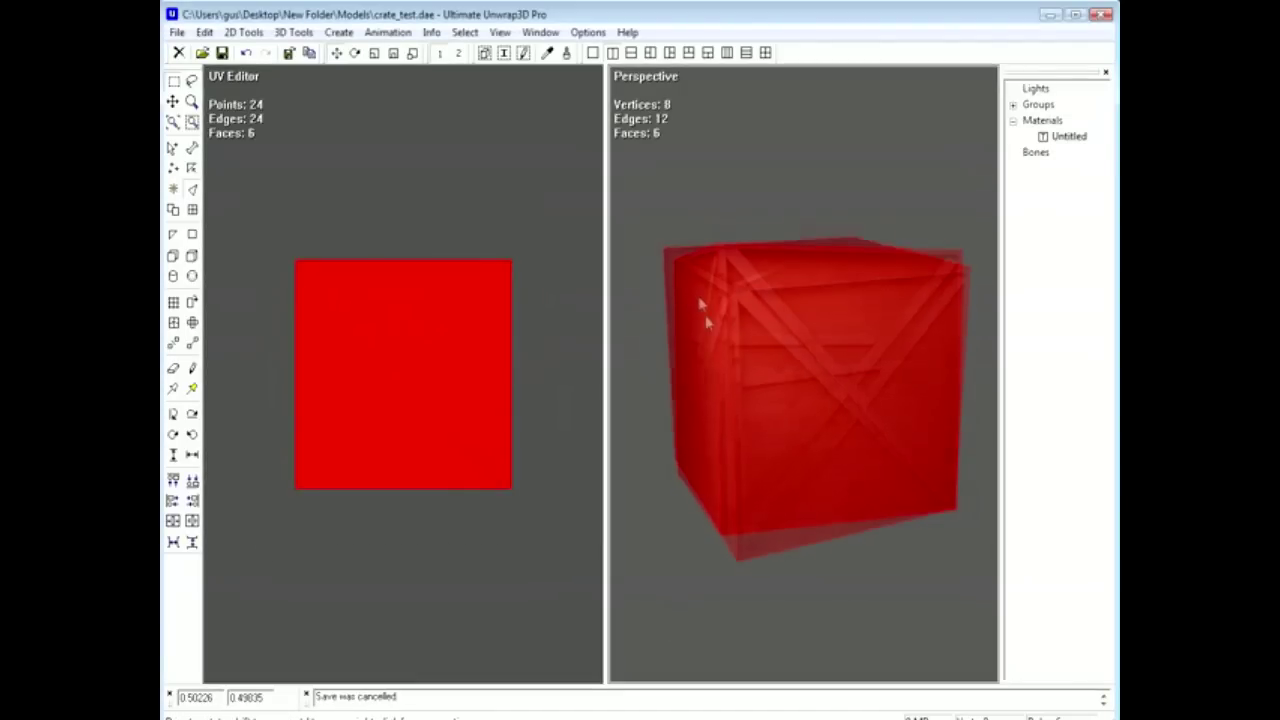
left_click_drag(704, 318, 660, 314)
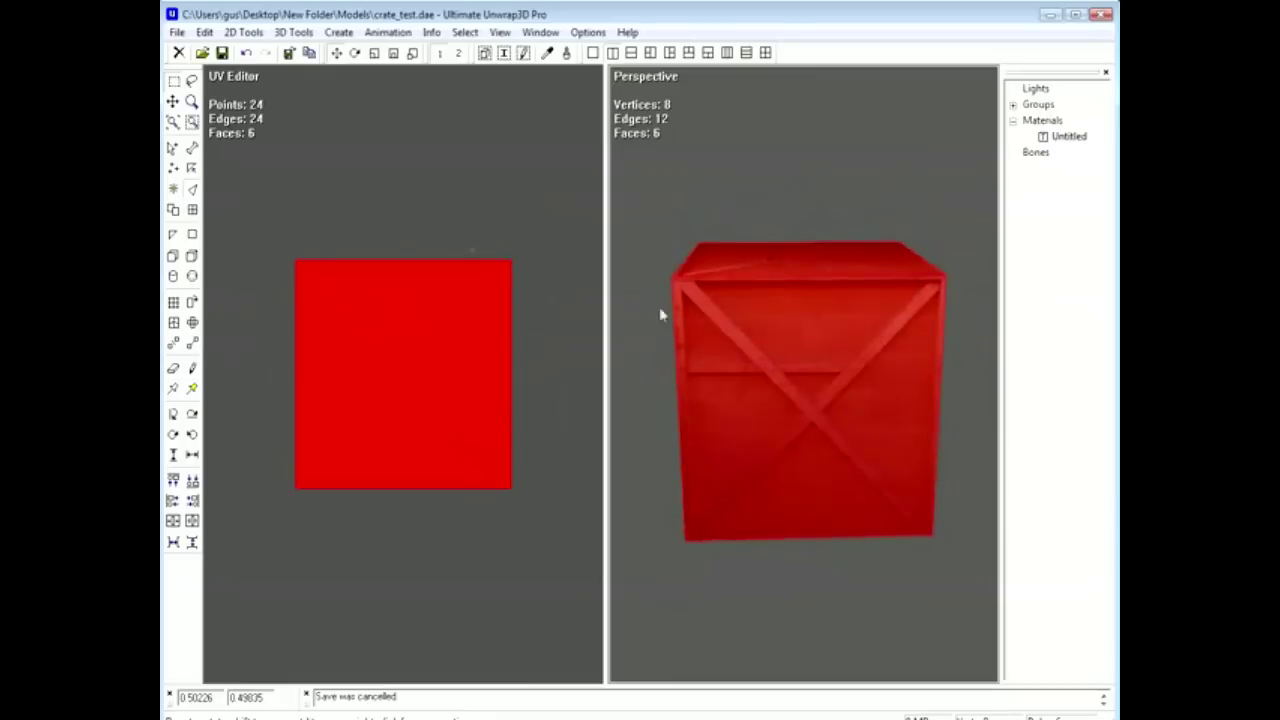
left_click(177, 32)
left_click(208, 119)
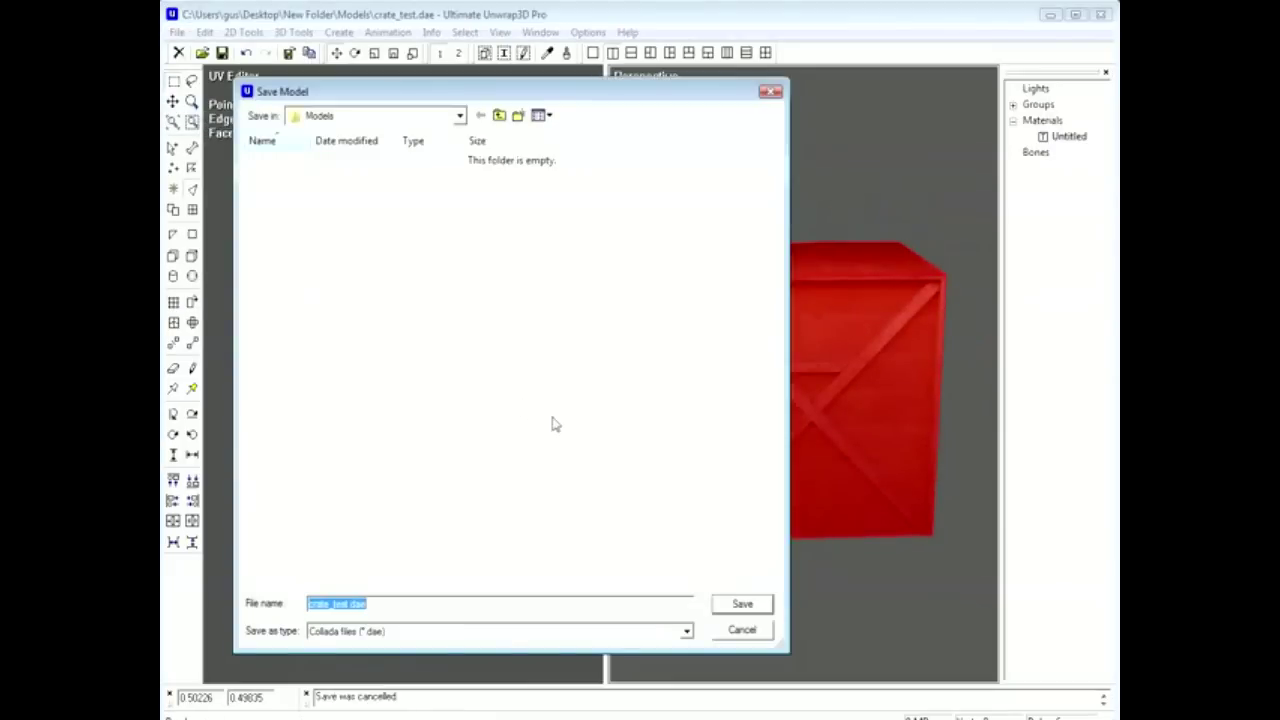
left_click(372, 604)
left_click_drag(372, 604, 290, 610)
left_click(742, 605)
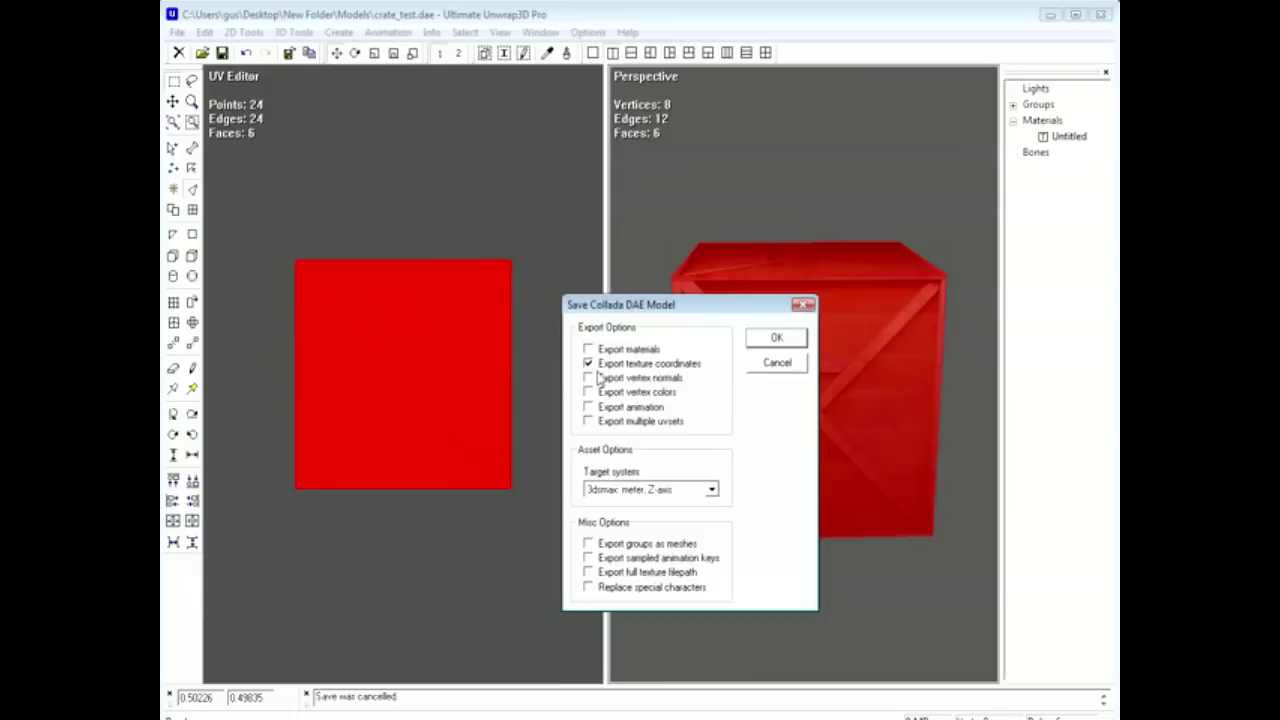
- Export the Collada model with texture coordinates only and the target system 3dsmax: meter, Z-axis
left_click(704, 492)
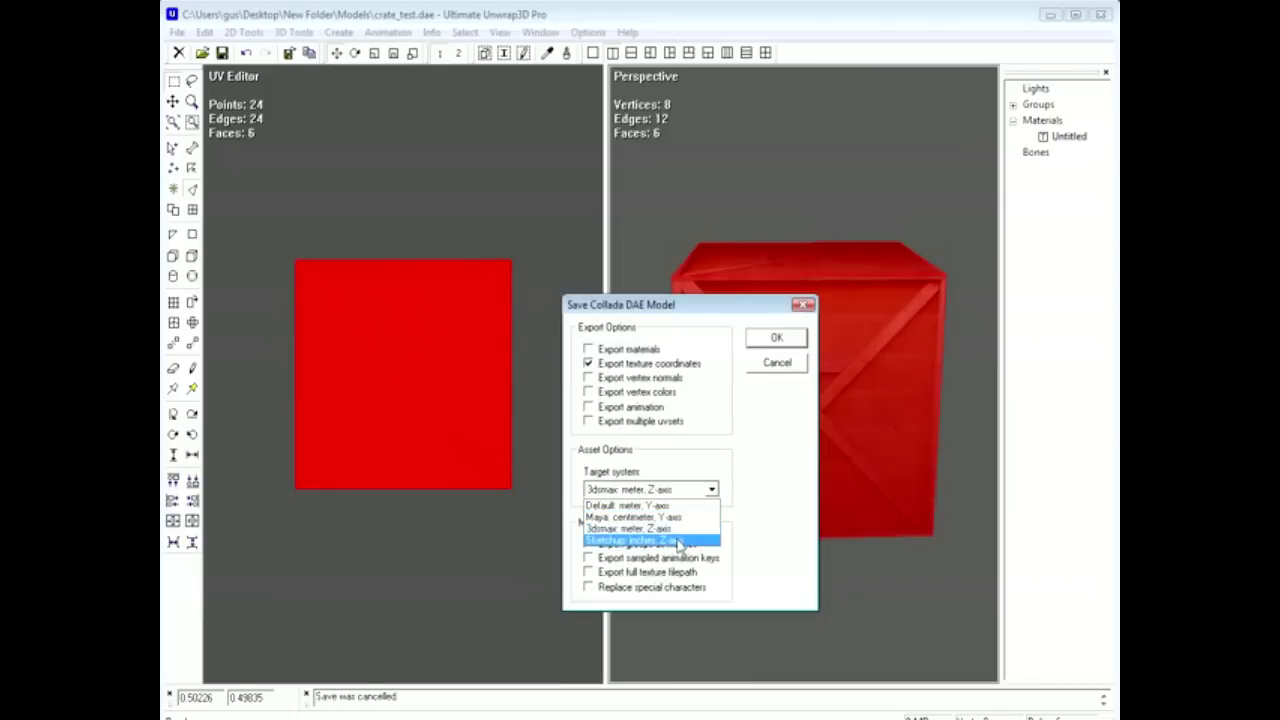
left_click(671, 530)
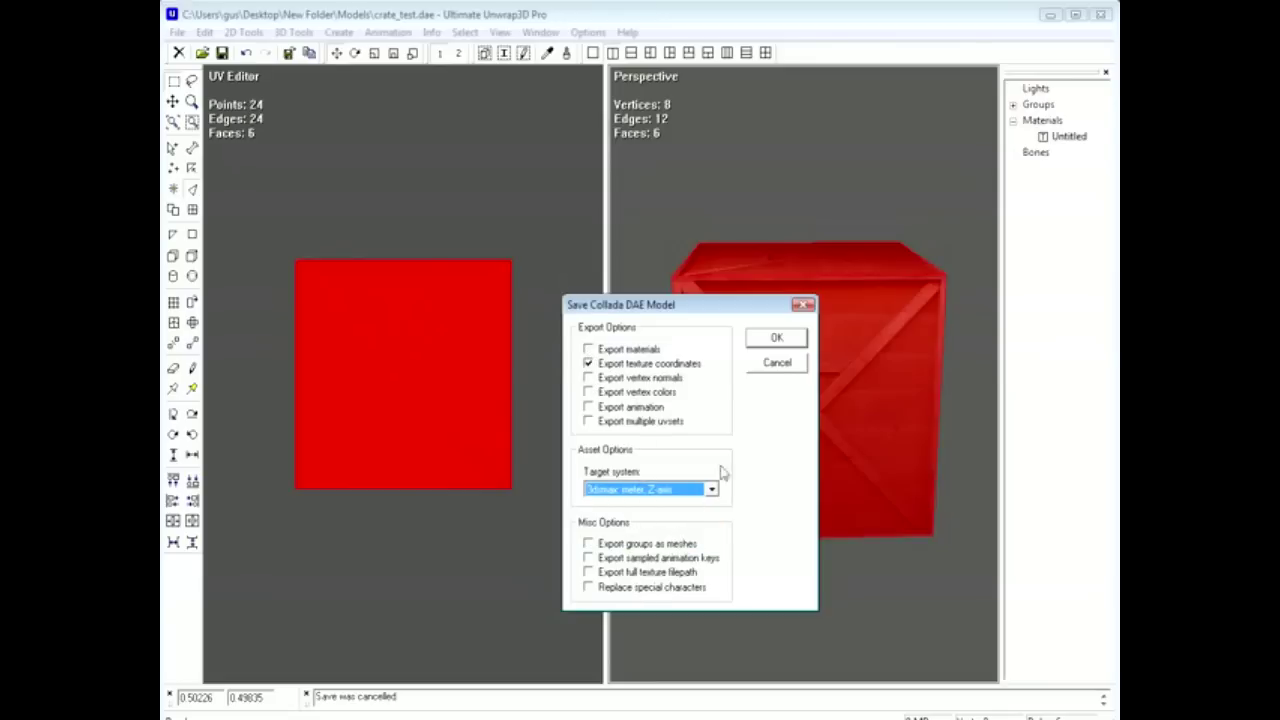
left_click(775, 338)
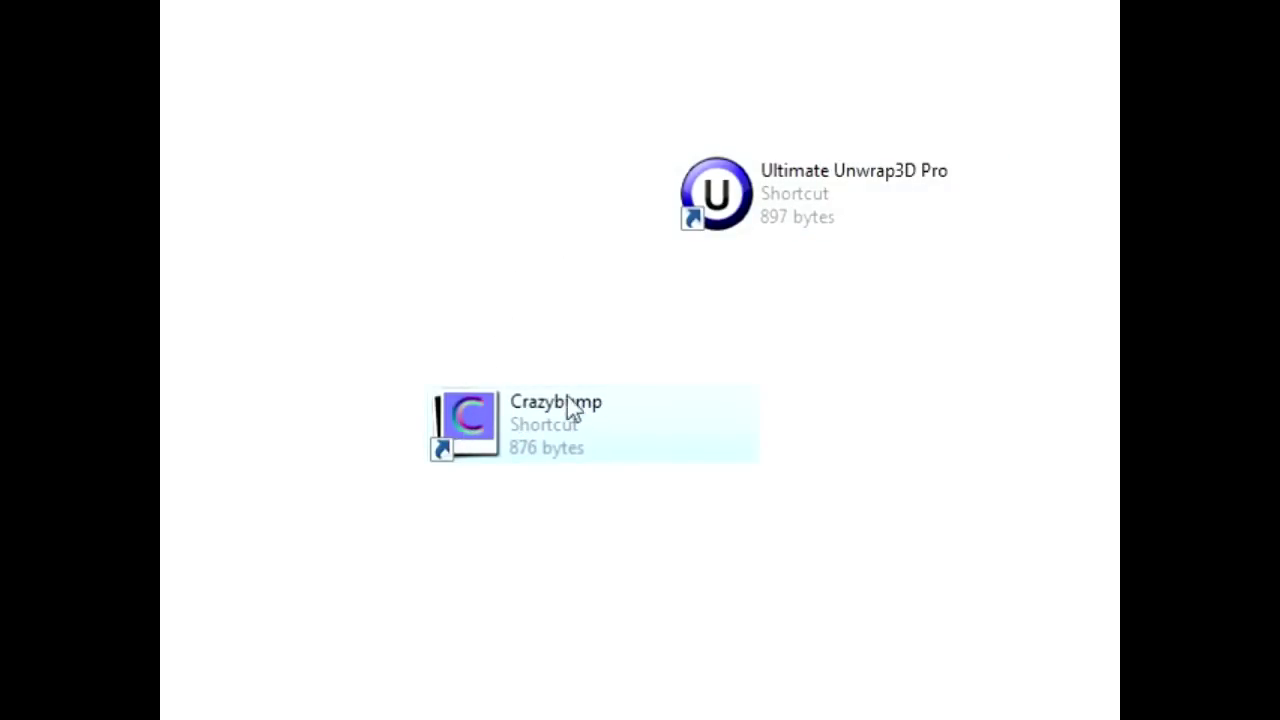
- Switch to CrazyBump, open crate_sample1a.tif from the textures folder as a photograph and select the shape with the dark diagonal beam
double_click(477, 424)
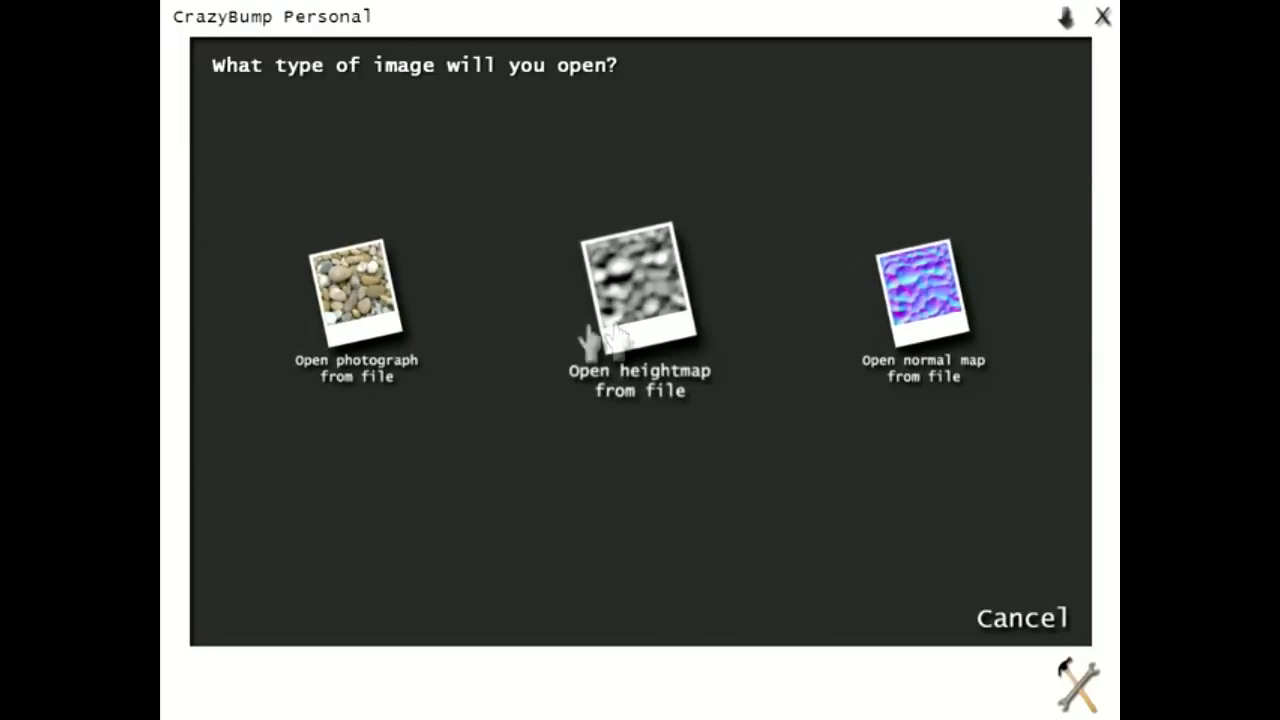
left_click(390, 338)
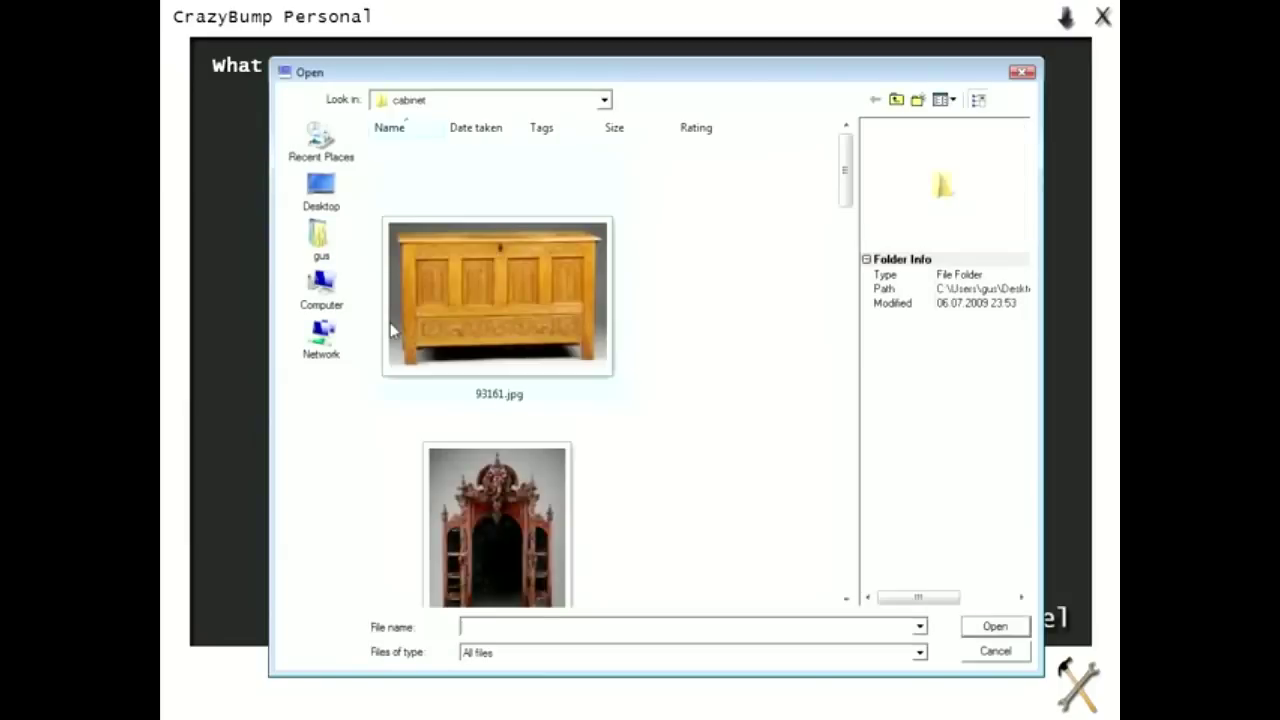
left_click(320, 193)
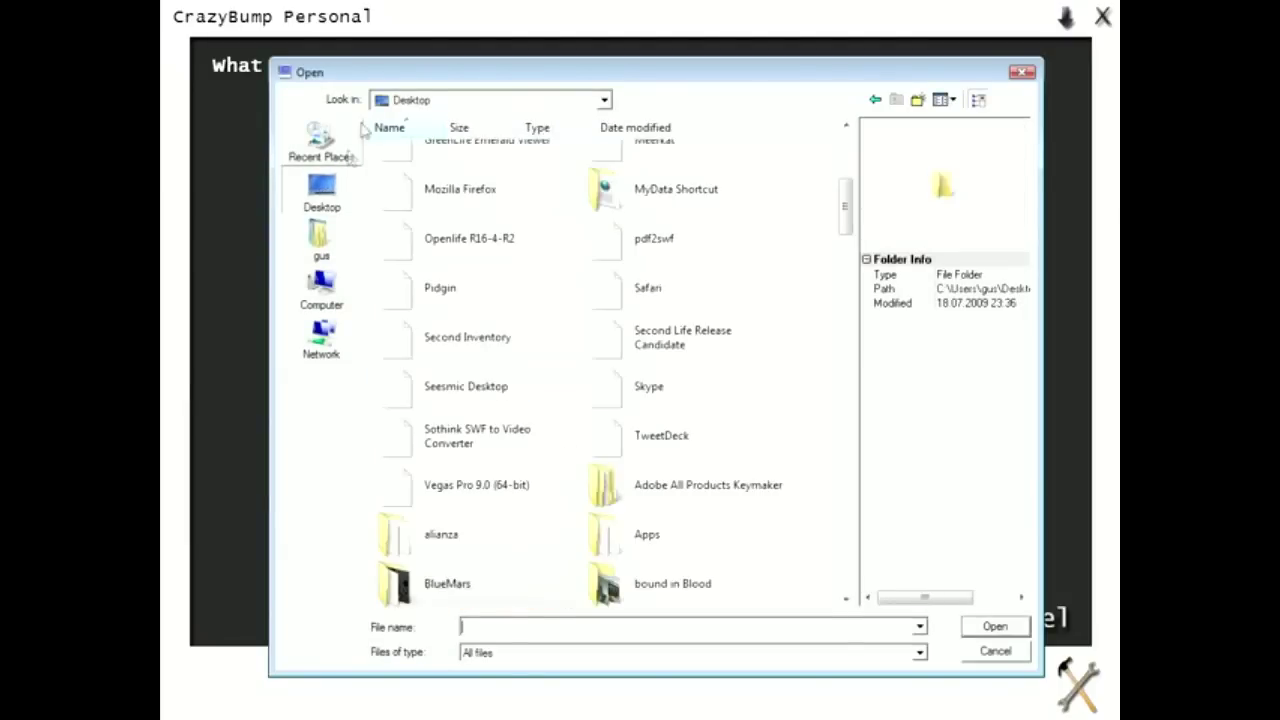
left_click_drag(845, 221, 843, 288)
double_click(662, 342)
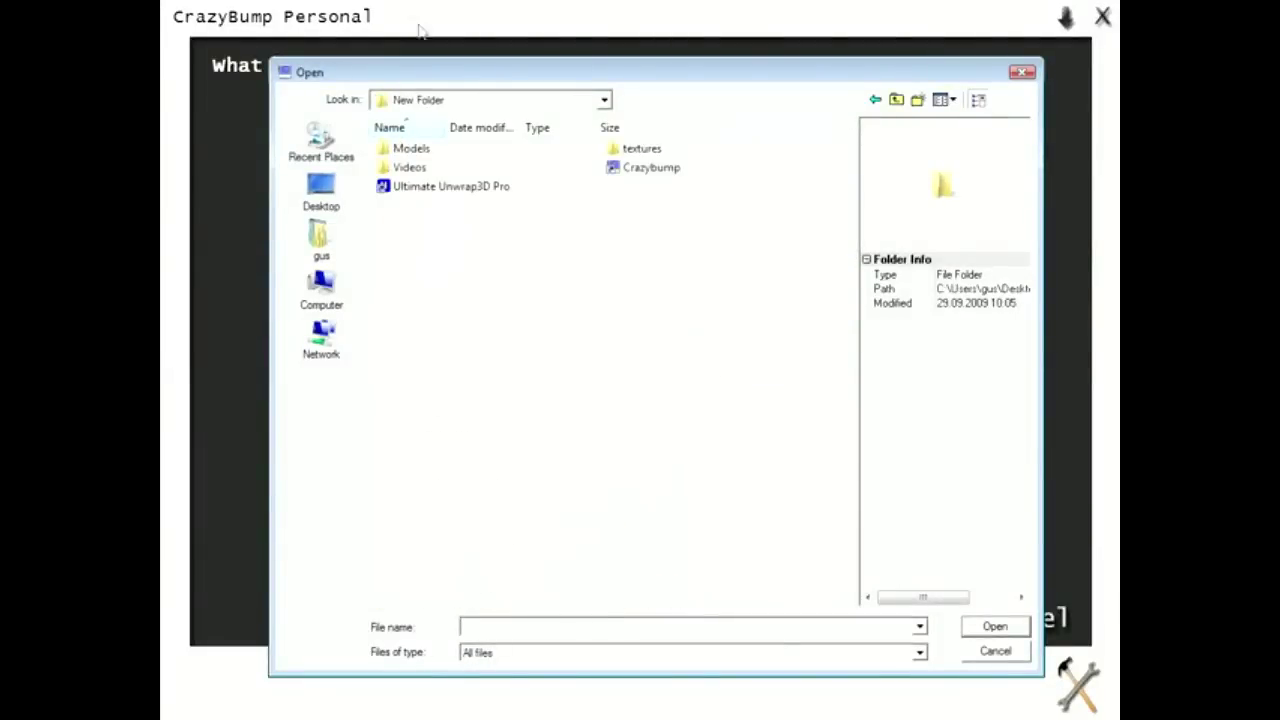
double_click(633, 155)
left_click(640, 150)
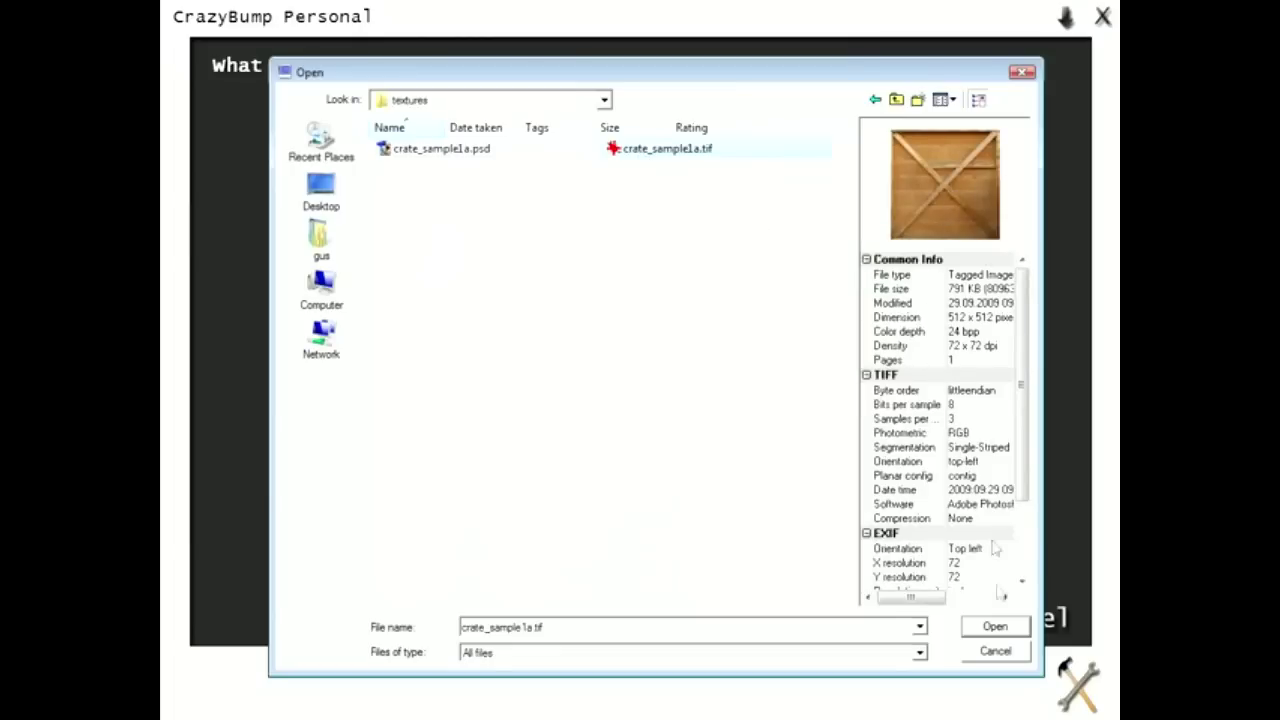
left_click(998, 628)
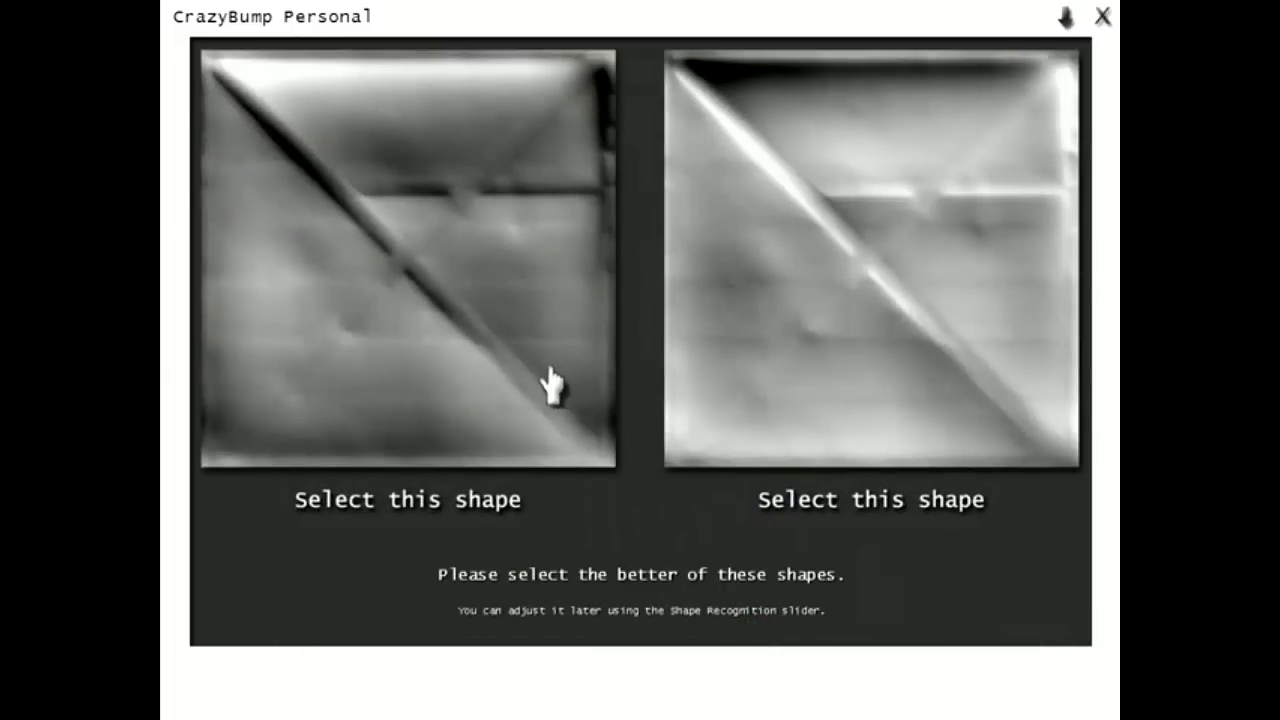
left_click(548, 463)
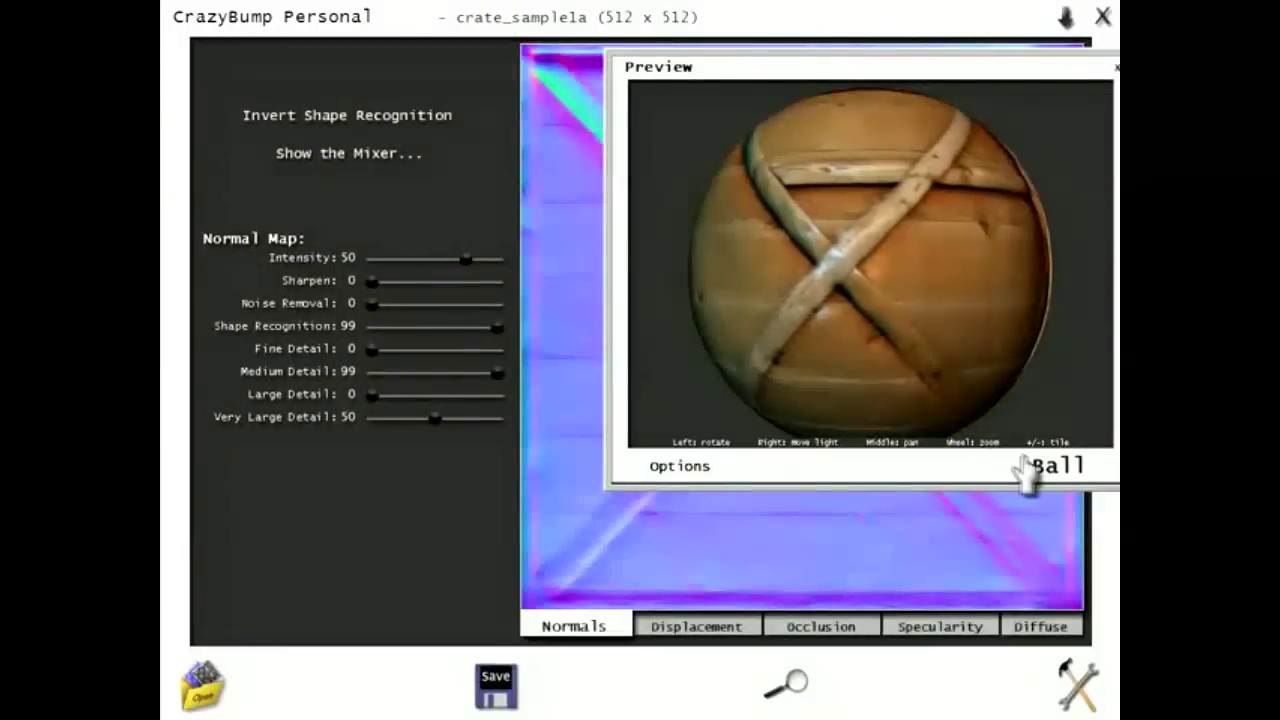
- Change the 3D preview shape to Box, examine the crate's relief up close and close the preview
left_click_drag(791, 72, 721, 87)
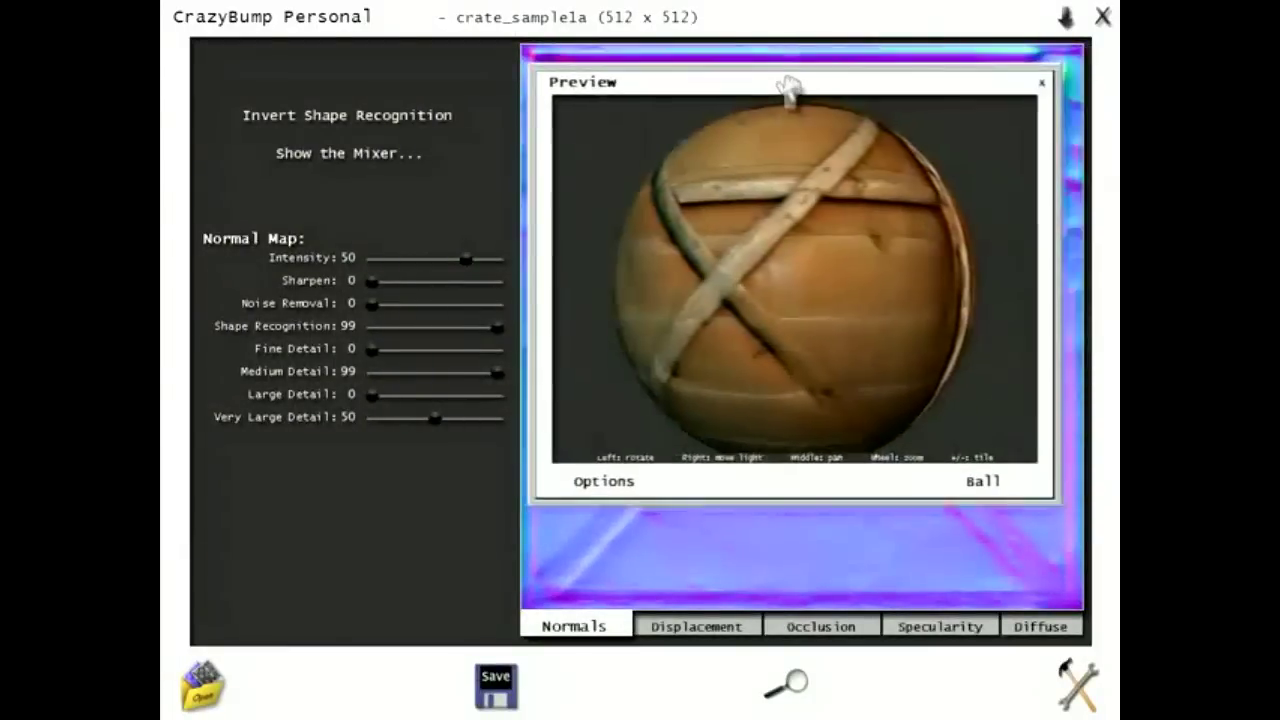
left_click(983, 481)
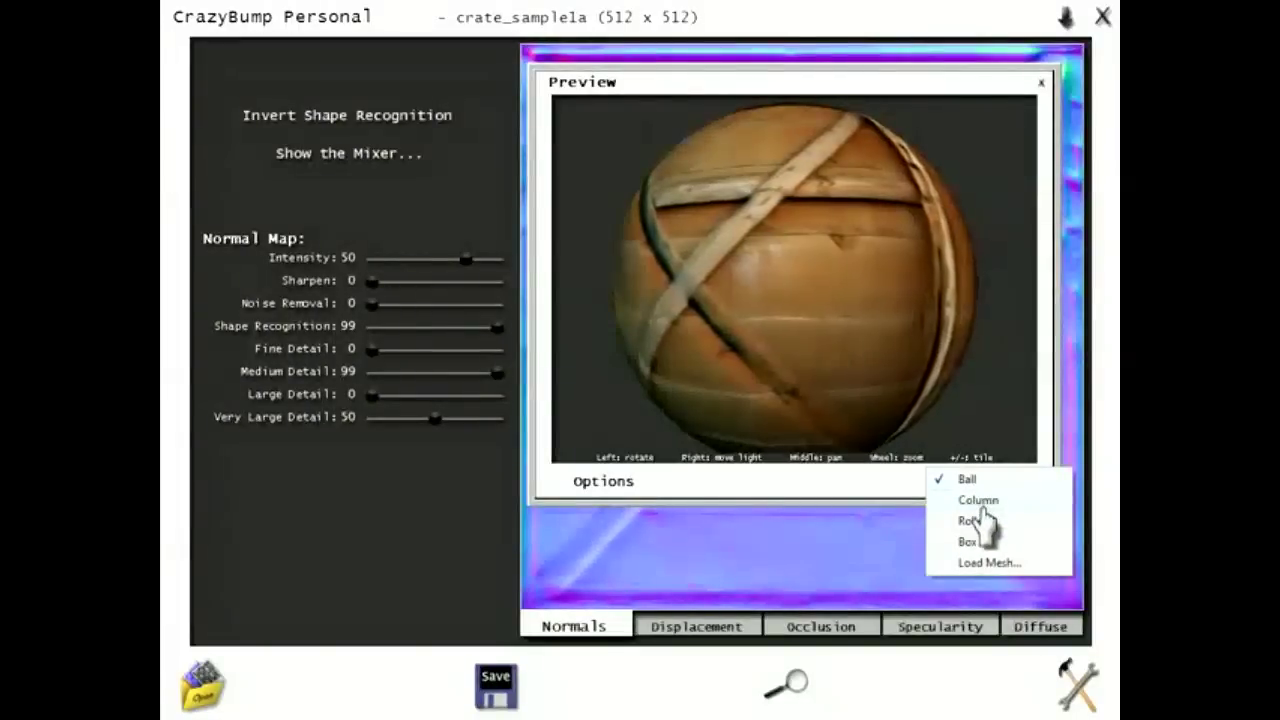
left_click(1001, 542)
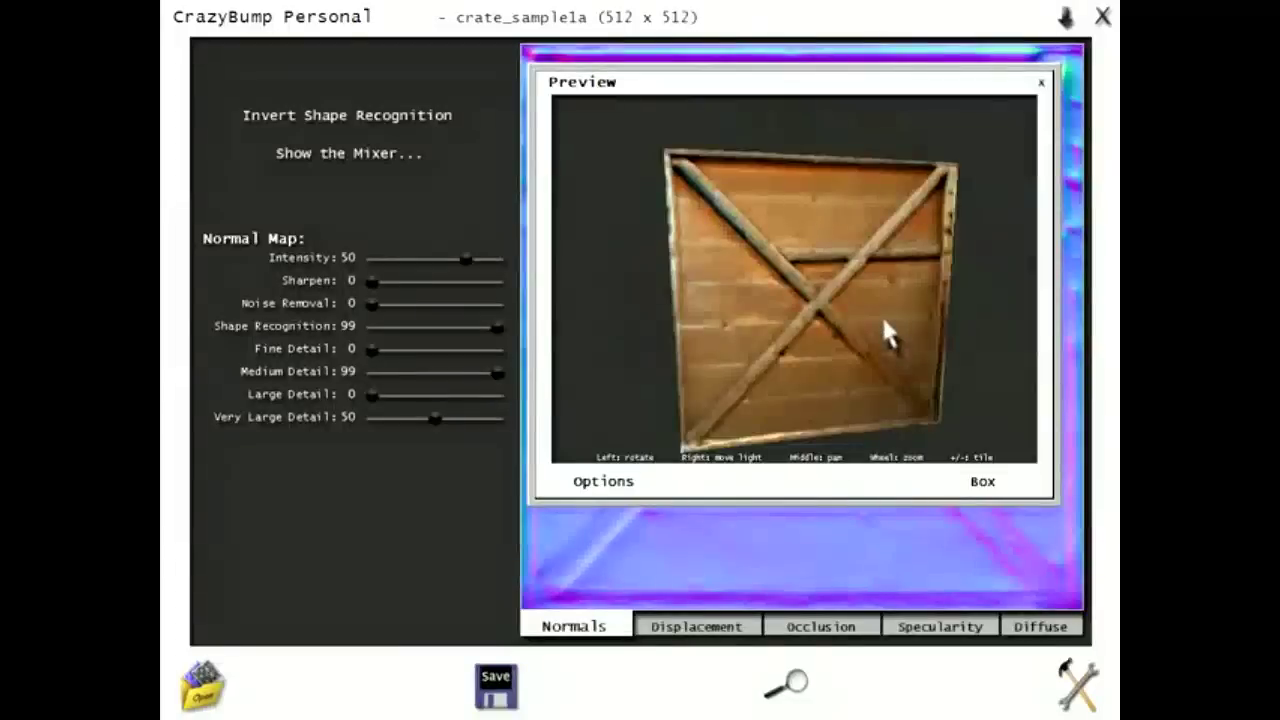
scroll(888, 335, "up", 3)
left_click_drag(888, 335, 771, 277)
scroll(660, 349, "down", 3)
scroll(774, 272, "up", 4)
scroll(777, 274, "down", 2)
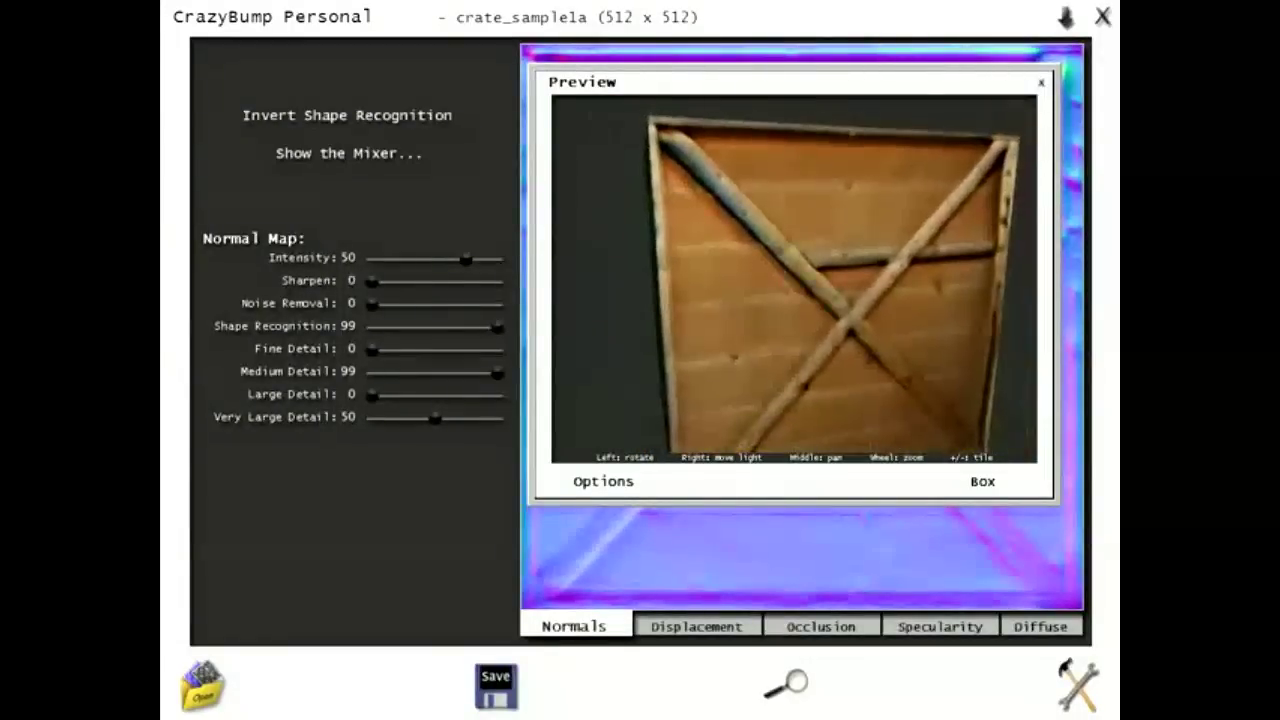
left_click(1040, 82)
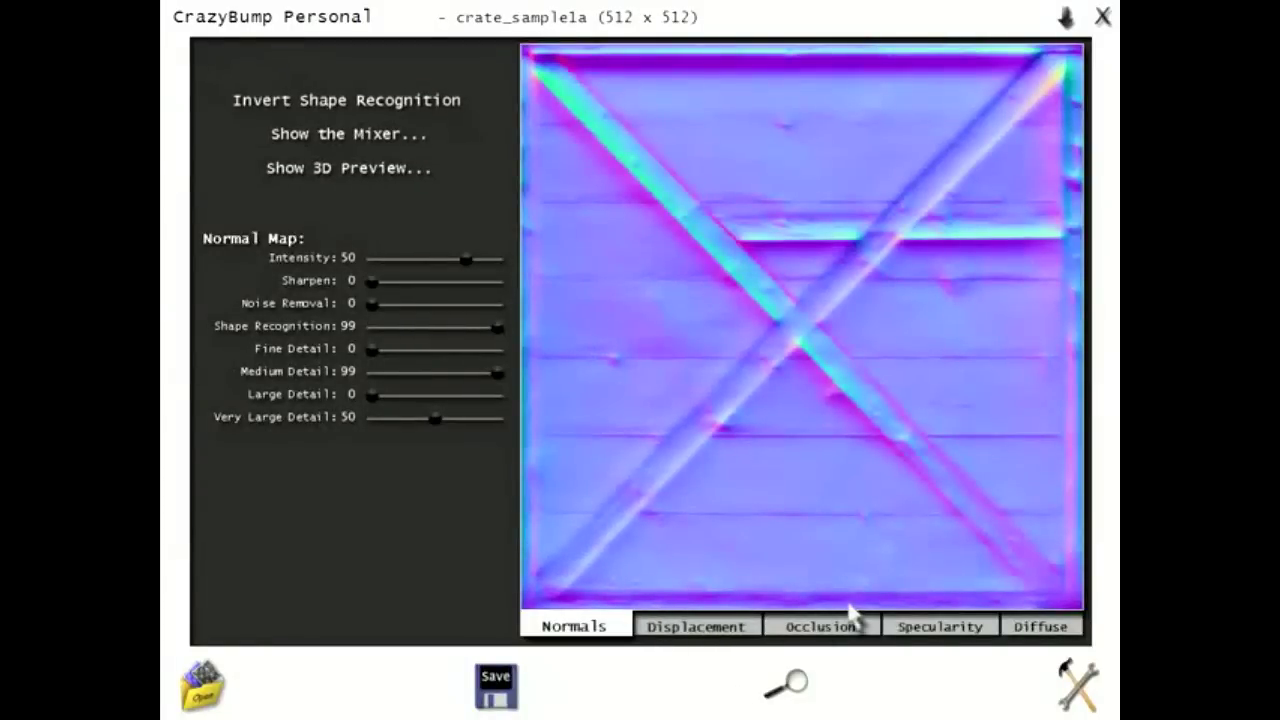
- Review the diffuse, specularity, occlusion and displacement maps of the crate and return to the normal map
left_click(1033, 630)
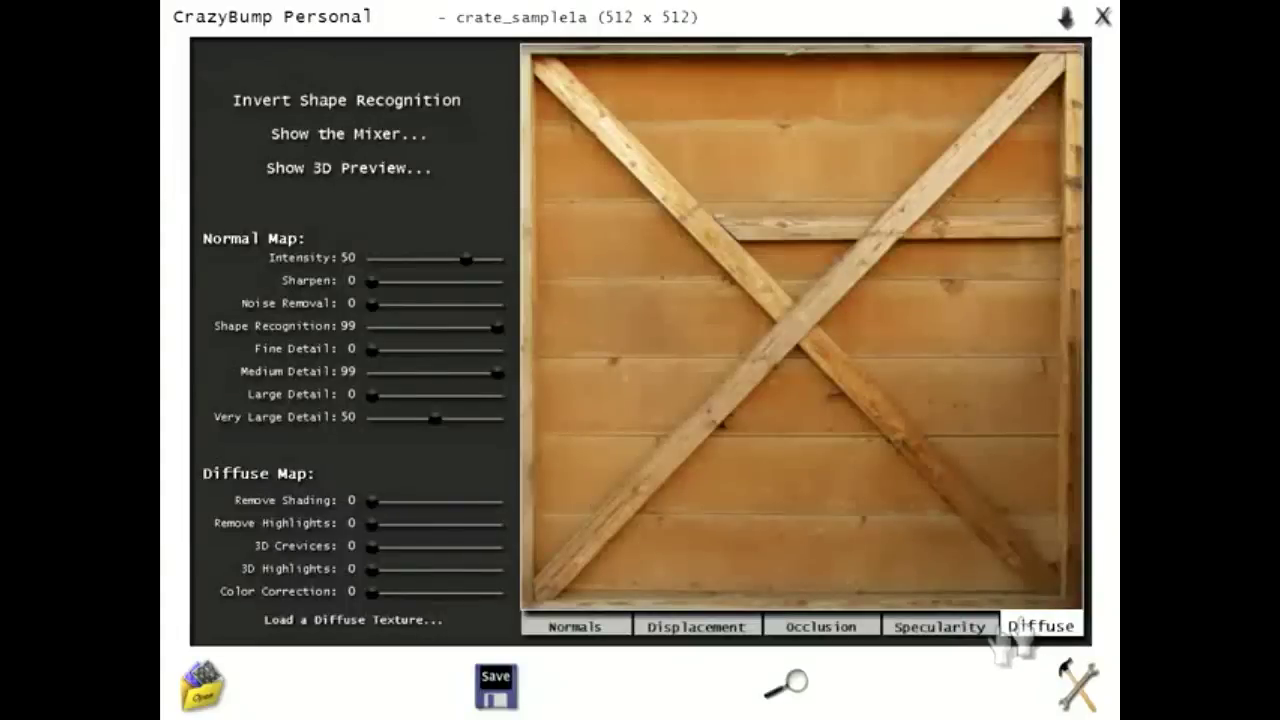
left_click(940, 627)
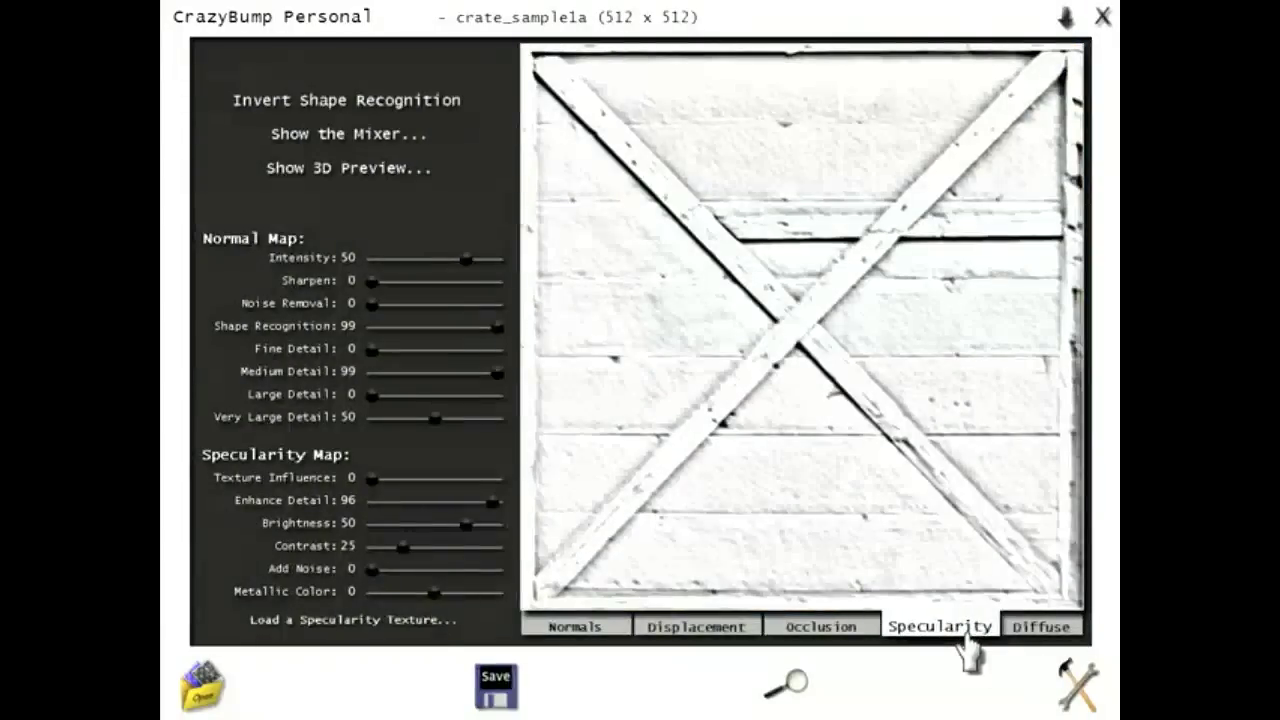
left_click(824, 630)
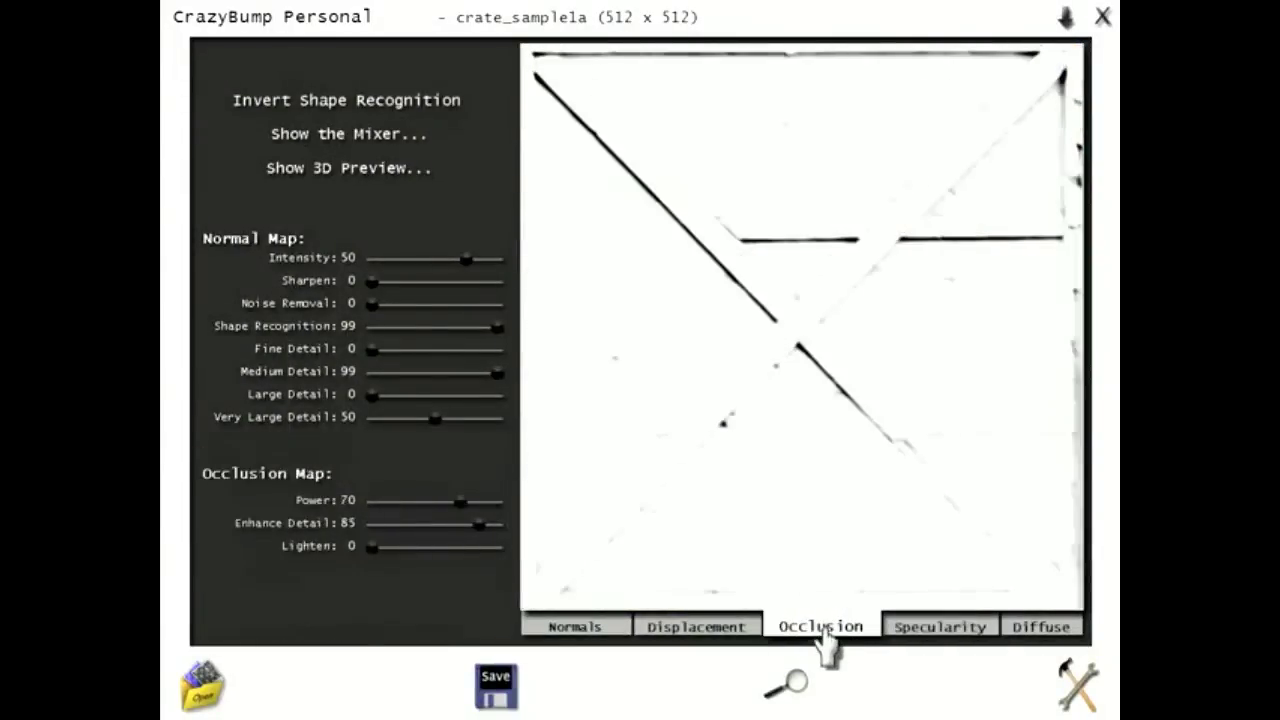
left_click(724, 640)
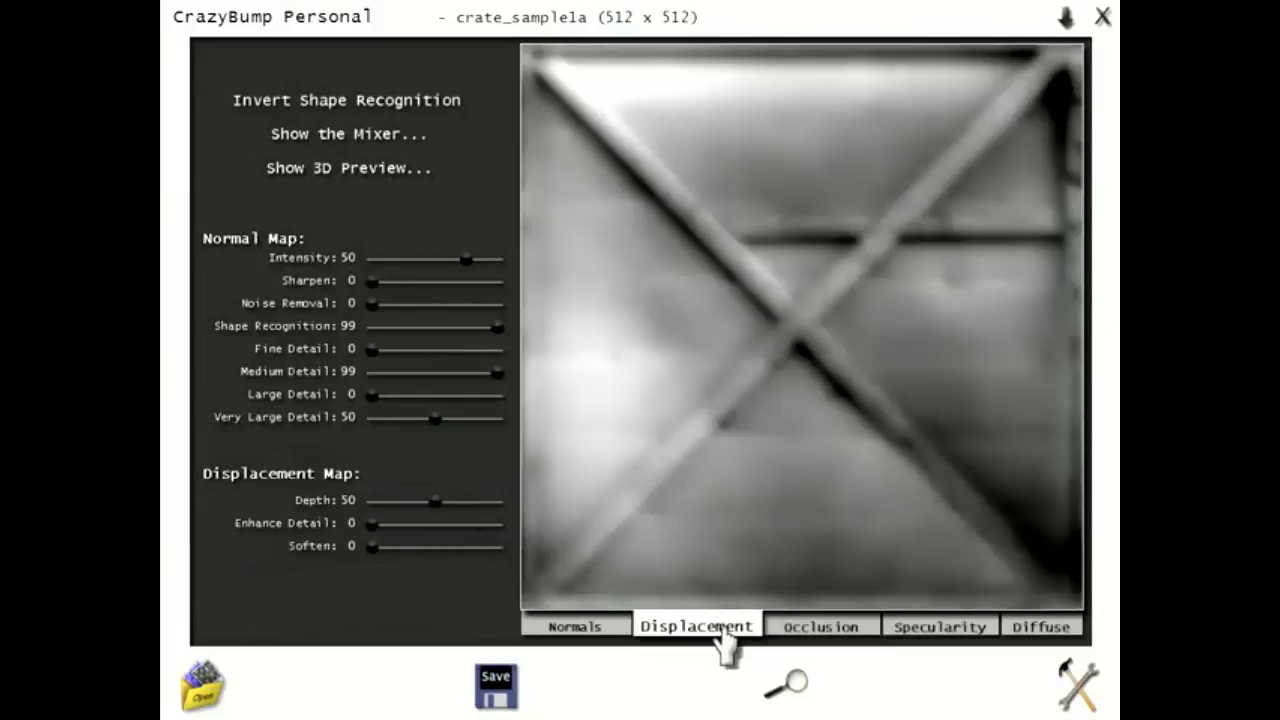
left_click(605, 630)
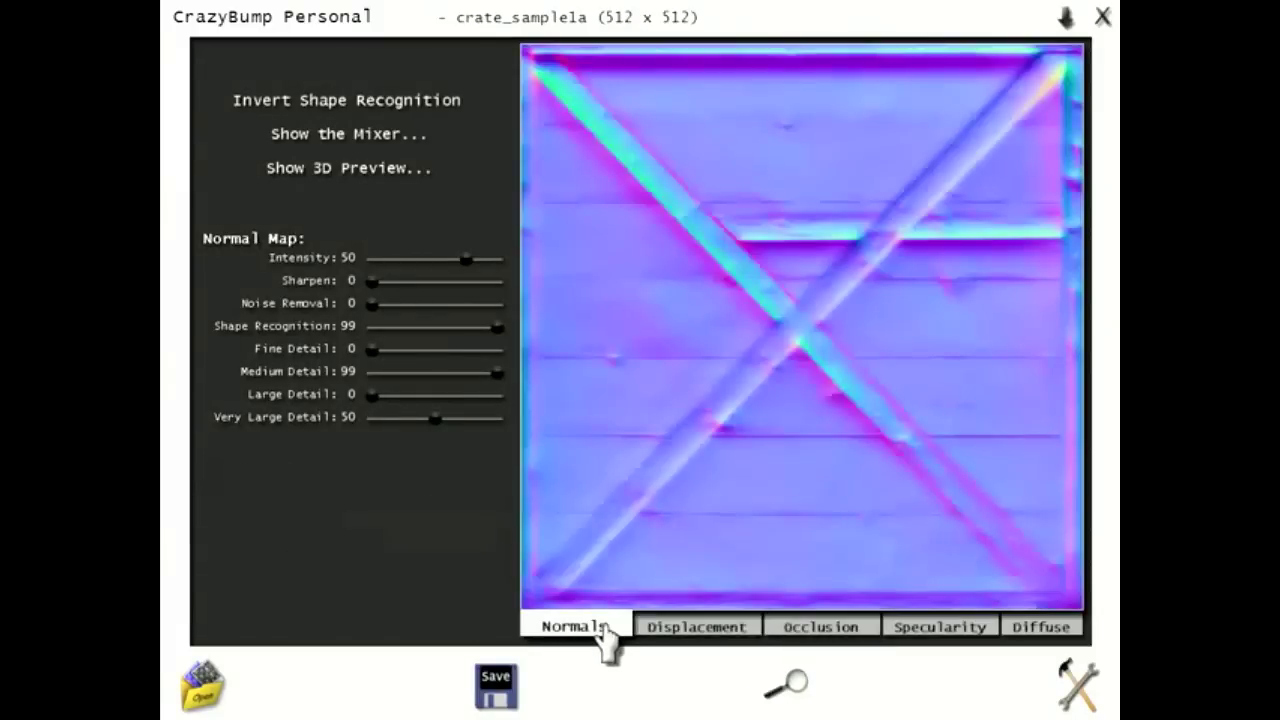